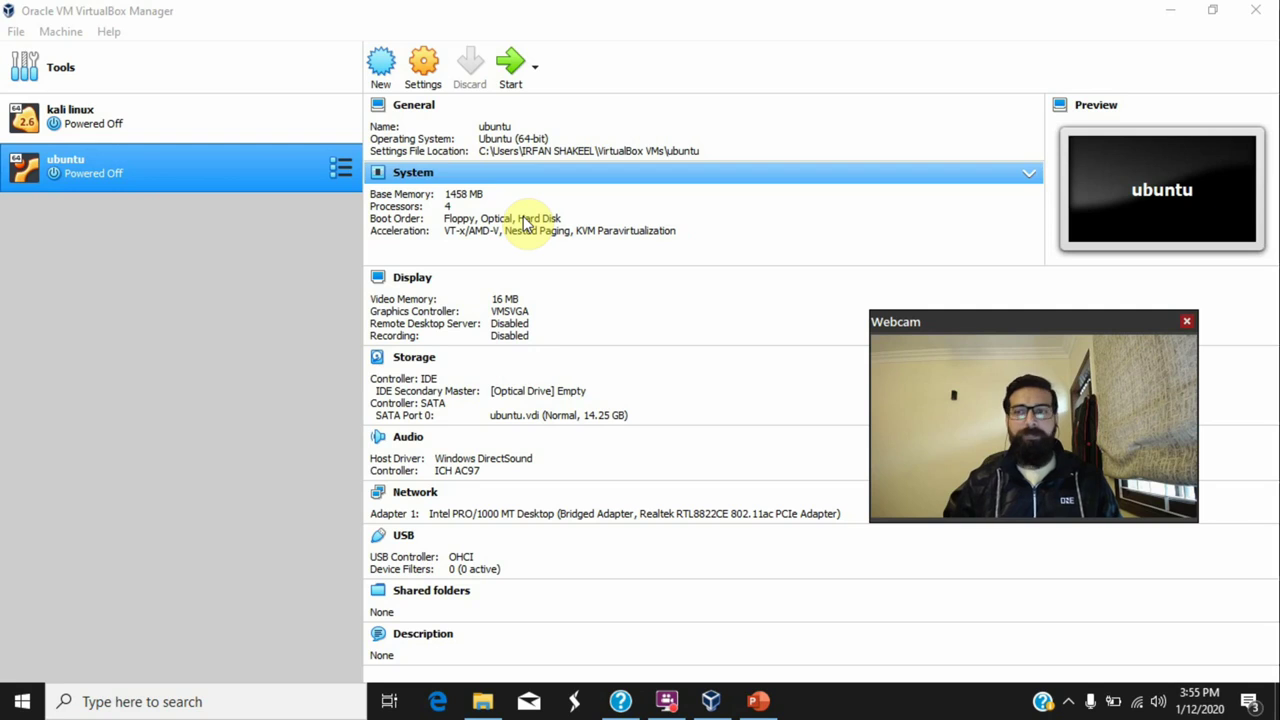
Choose Whonix-XFCE-15.0.0.6.6 (1).ova from the Downloads folder as the appliance to import and proceed to the appliance settings
{"action": "left_click", "coordinate": [14, 33]}
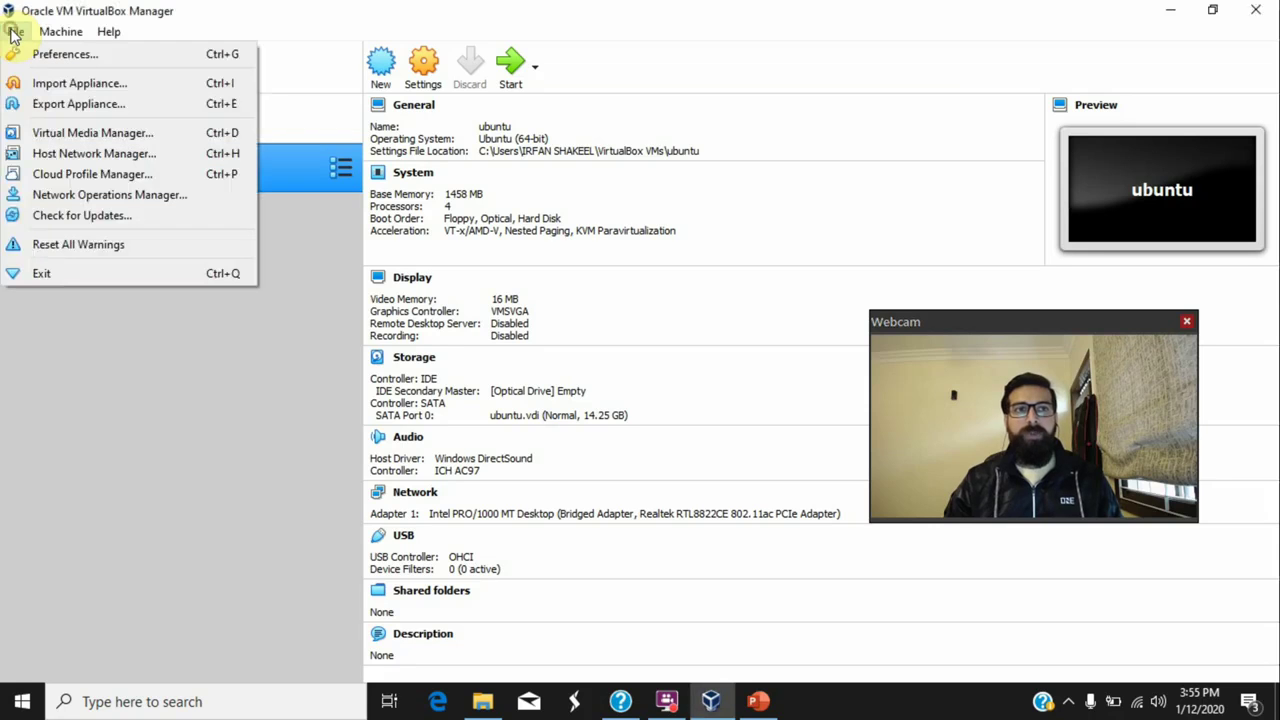
{"action": "left_click", "coordinate": [65, 85]}
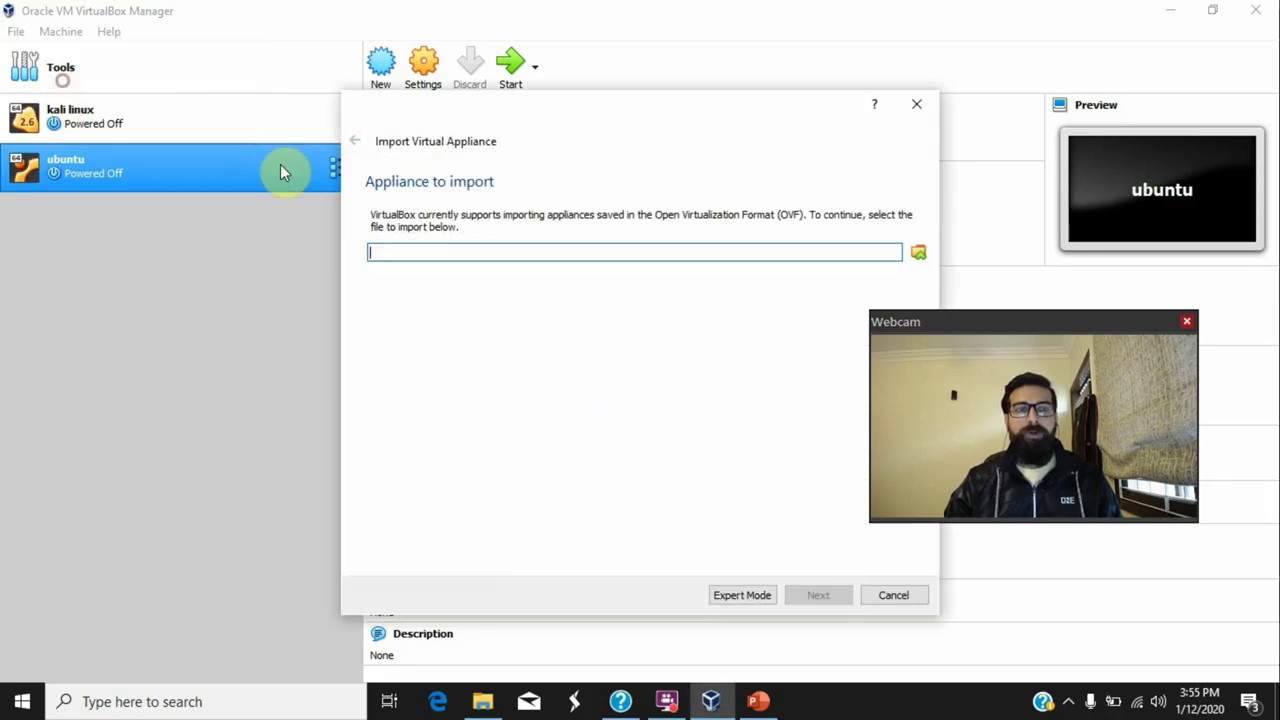
{"action": "left_click", "coordinate": [918, 256]}
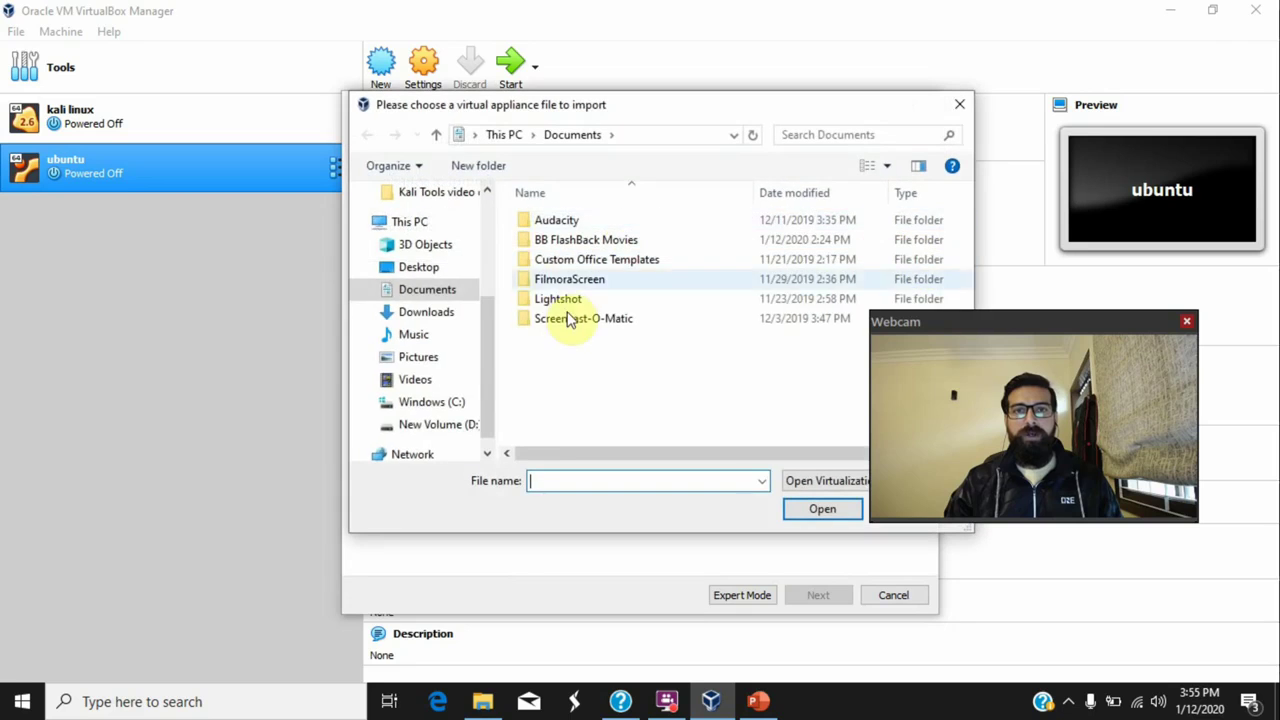
{"action": "left_click", "coordinate": [428, 311]}
{"action": "double_click", "coordinate": [575, 254]}
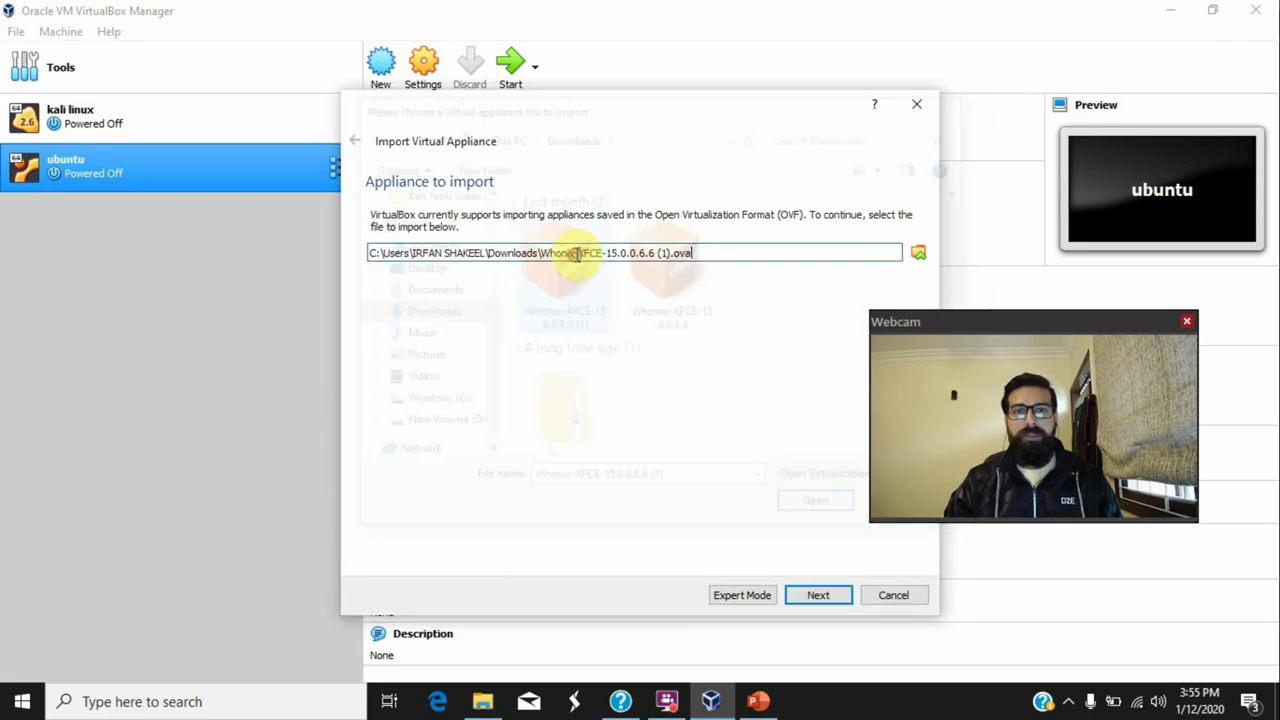
{"action": "left_click_drag", "start_coordinate": [969, 331], "coordinate": [66, 301]}
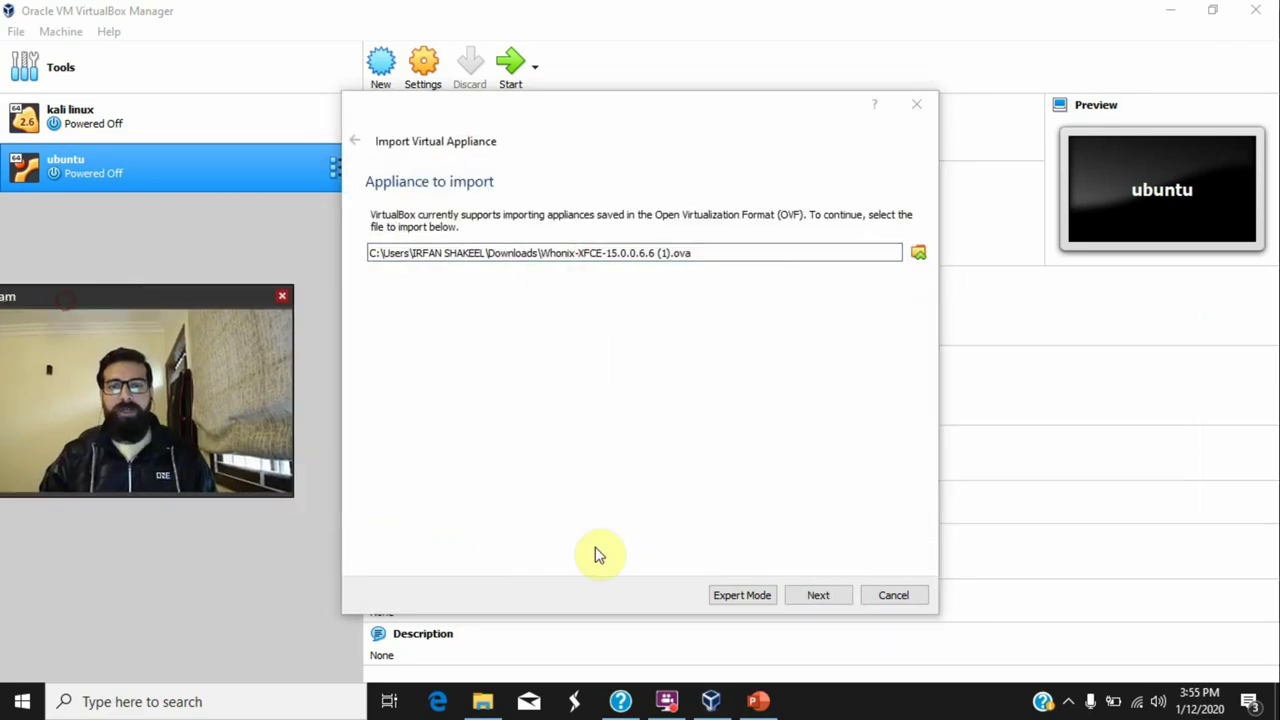
{"action": "left_click", "coordinate": [837, 597]}
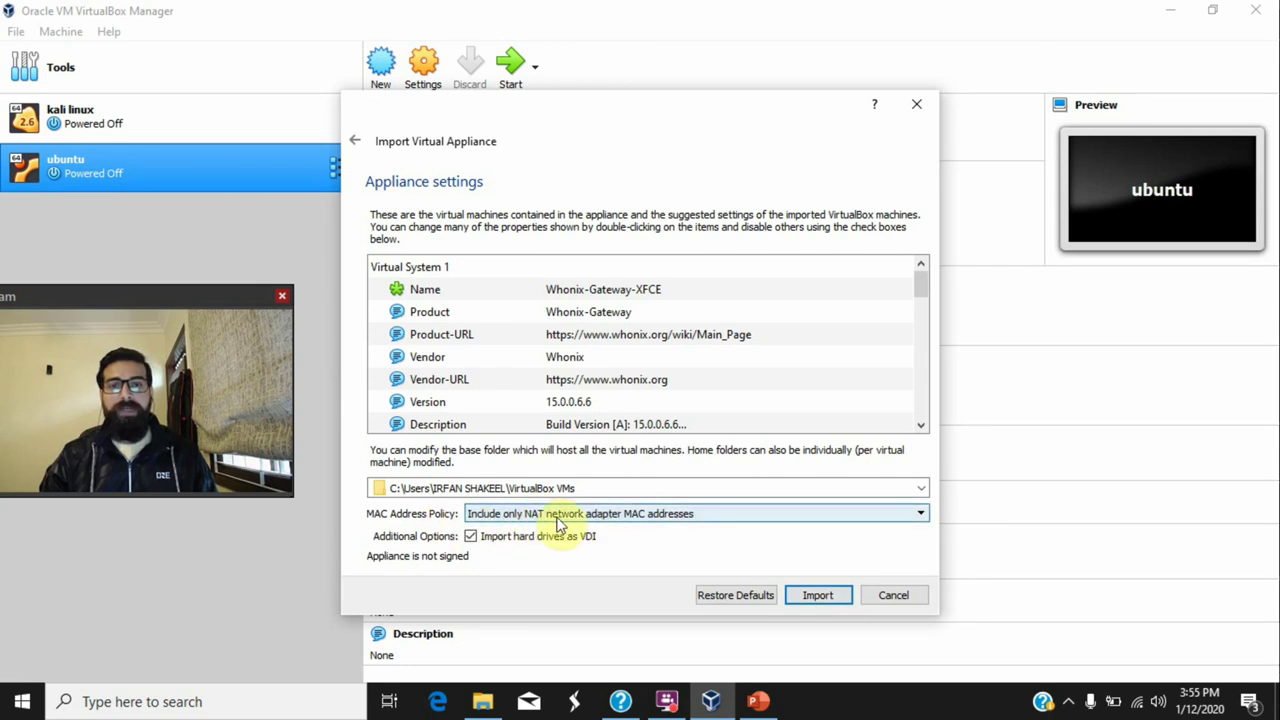
Import the Whonix appliance with its default settings and agree to the gateway and workstation software licenses
{"action": "left_click", "coordinate": [820, 595]}
{"action": "left_click", "coordinate": [527, 510]}
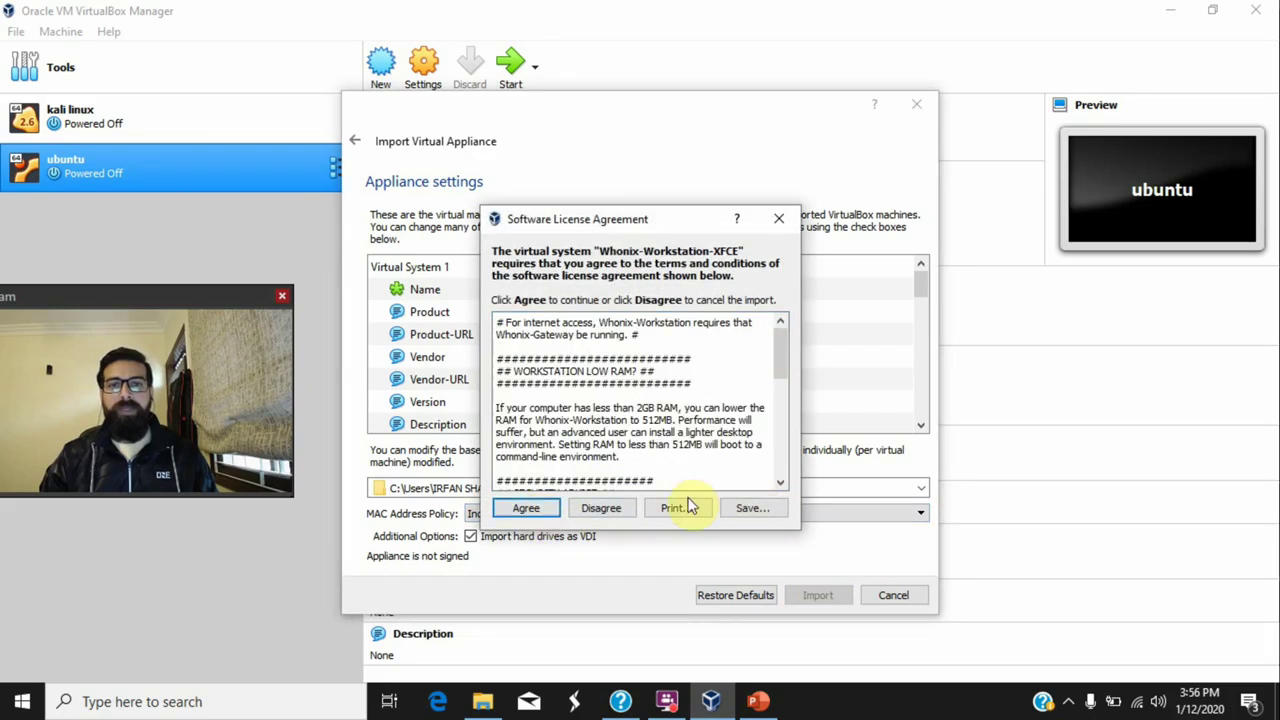
{"action": "left_click", "coordinate": [525, 512]}
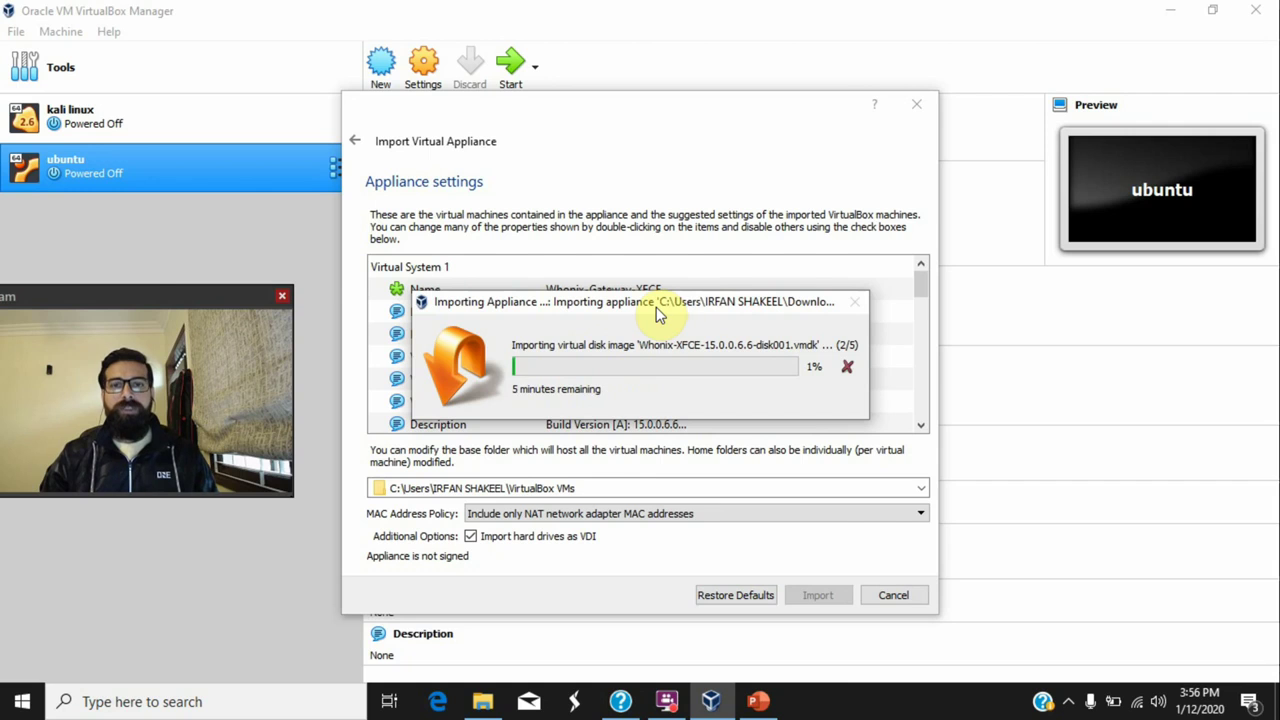
Switch to PowerPoint to view the Working of Whonix slide, and return to VirtualBox Manager
{"action": "left_click", "coordinate": [758, 701]}
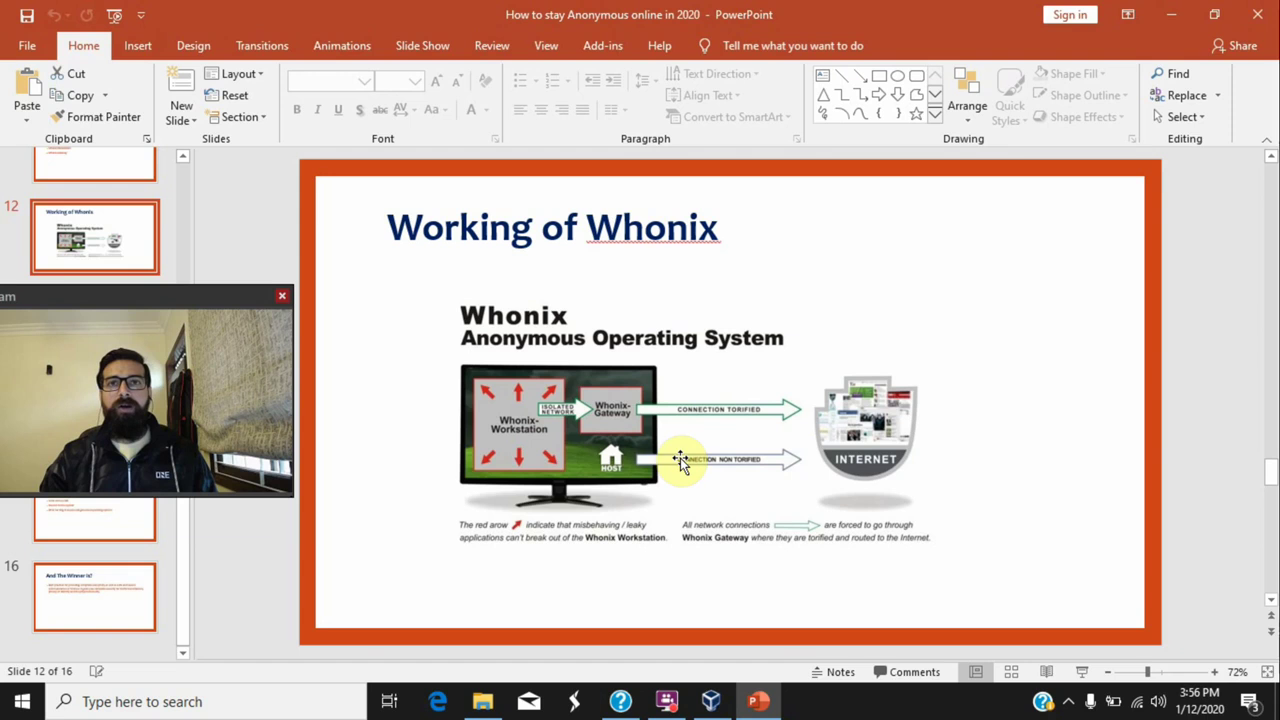
{"action": "left_click", "coordinate": [711, 699]}
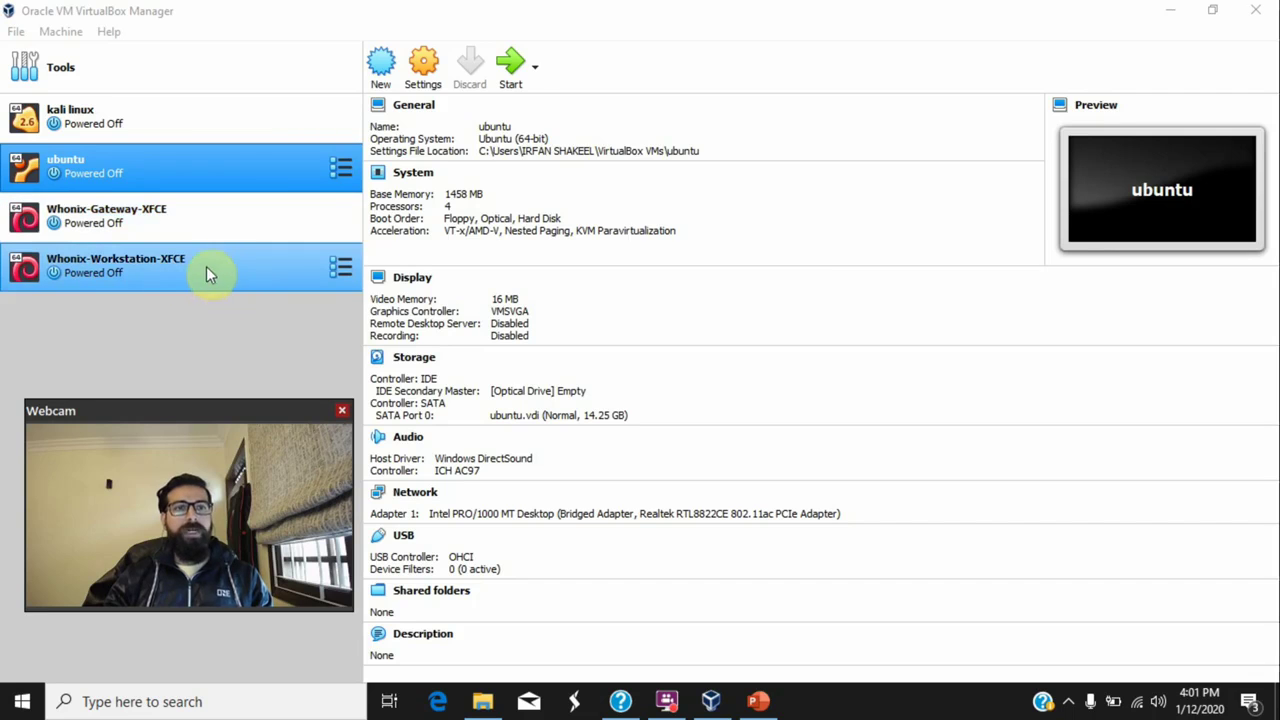
Start the Whonix-Gateway-XFCE virtual machine, dismiss the keyboard capture notice and reposition its window
{"action": "left_click", "coordinate": [232, 220]}
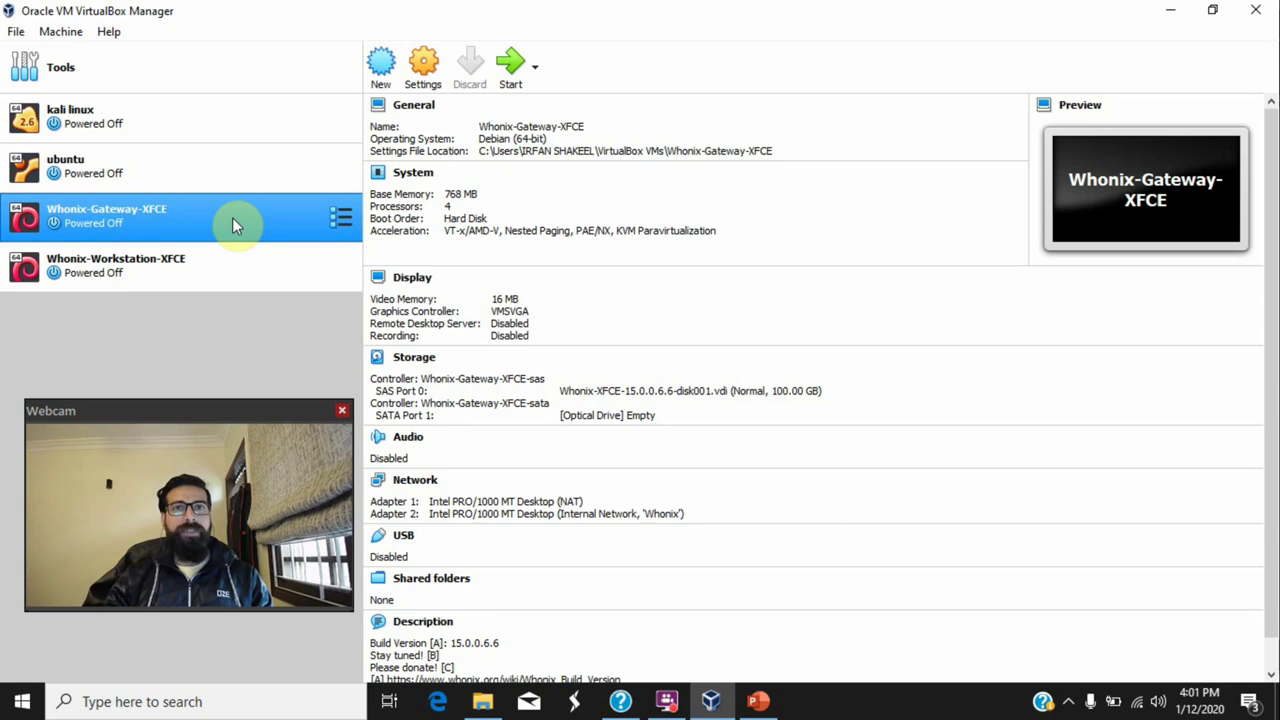
{"action": "left_click", "coordinate": [510, 63]}
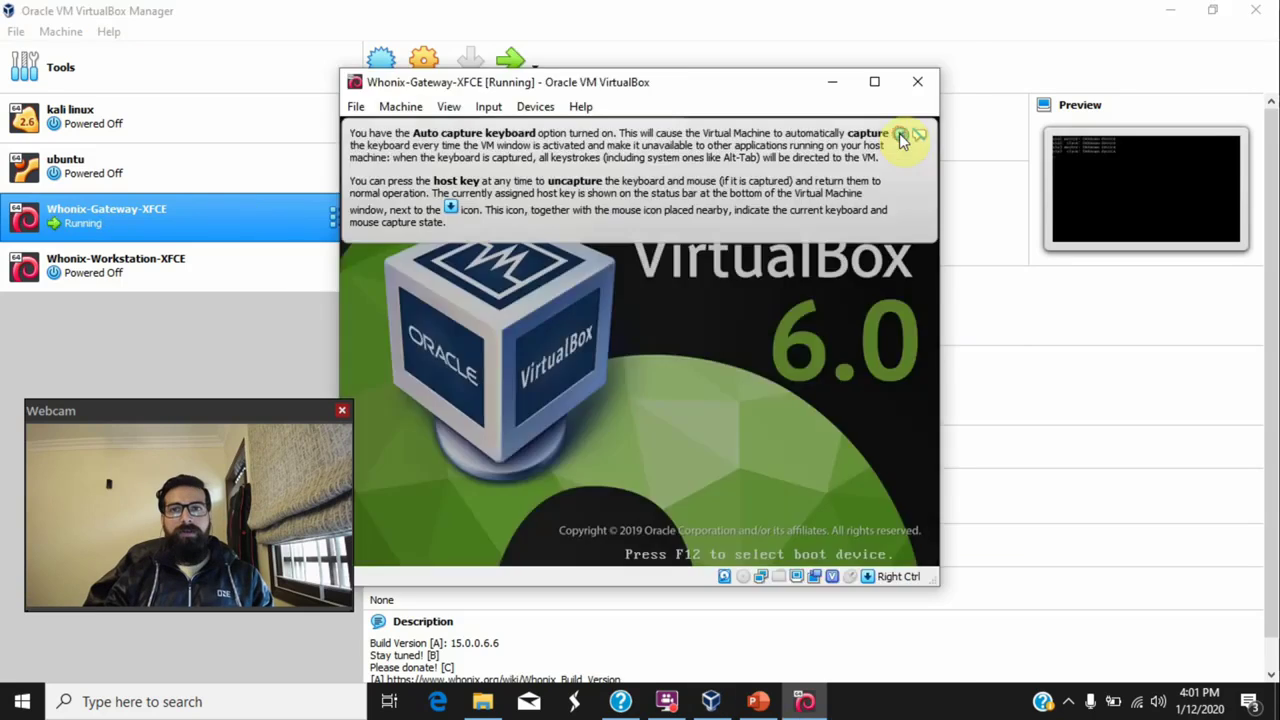
{"action": "left_click", "coordinate": [903, 134]}
{"action": "left_click_drag", "start_coordinate": [457, 17], "coordinate": [774, 23]}
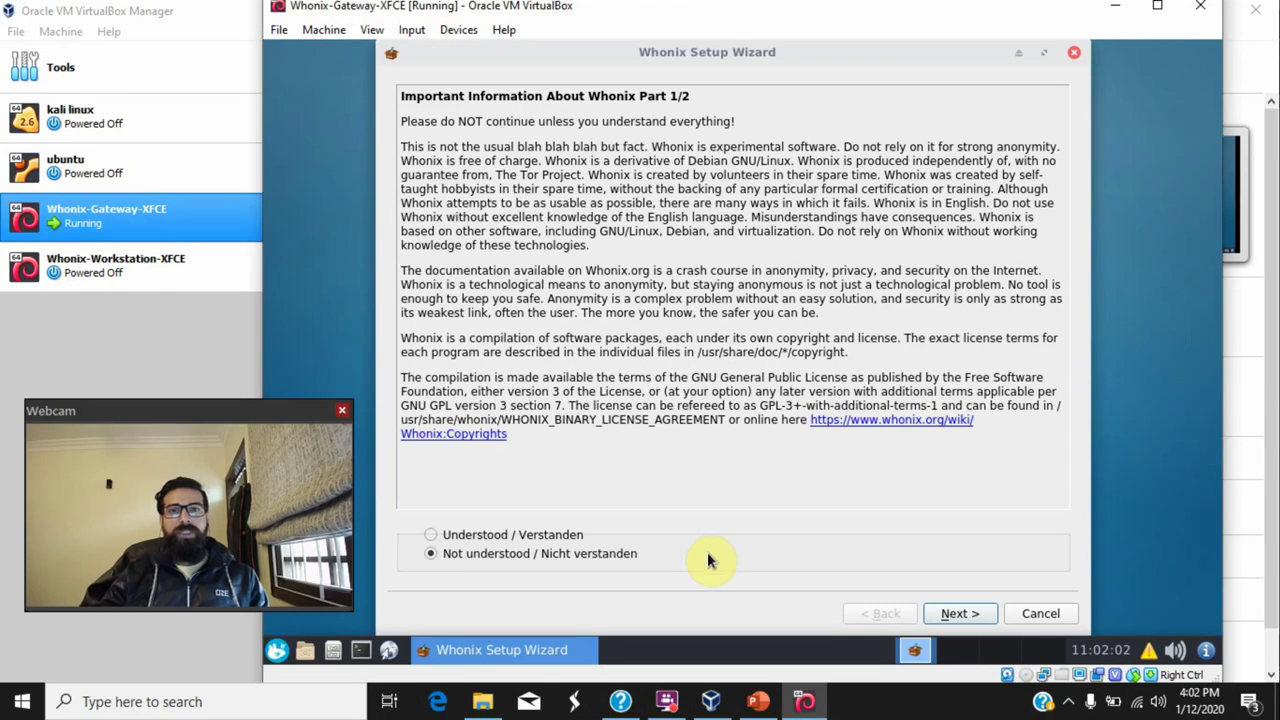
Mark both information pages of the gateway's Whonix Setup Wizard as Understood and finish the setup
{"action": "left_click", "coordinate": [543, 538]}
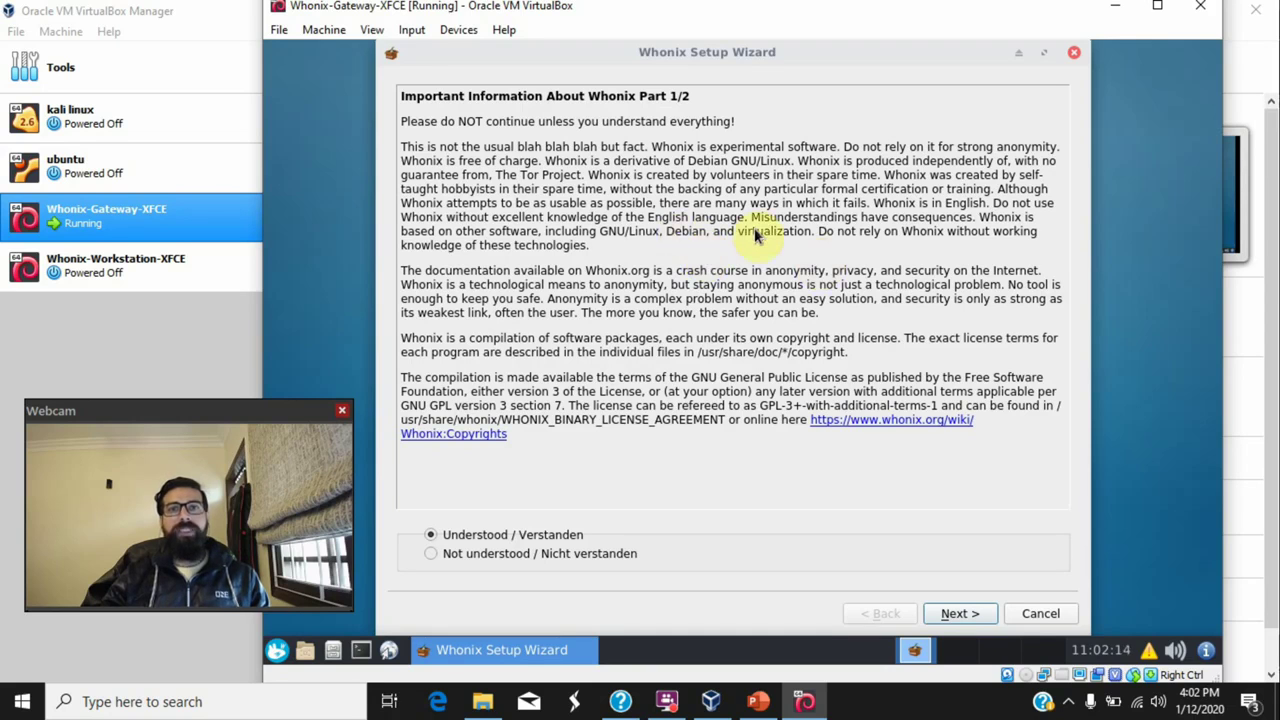
{"action": "left_click", "coordinate": [966, 614]}
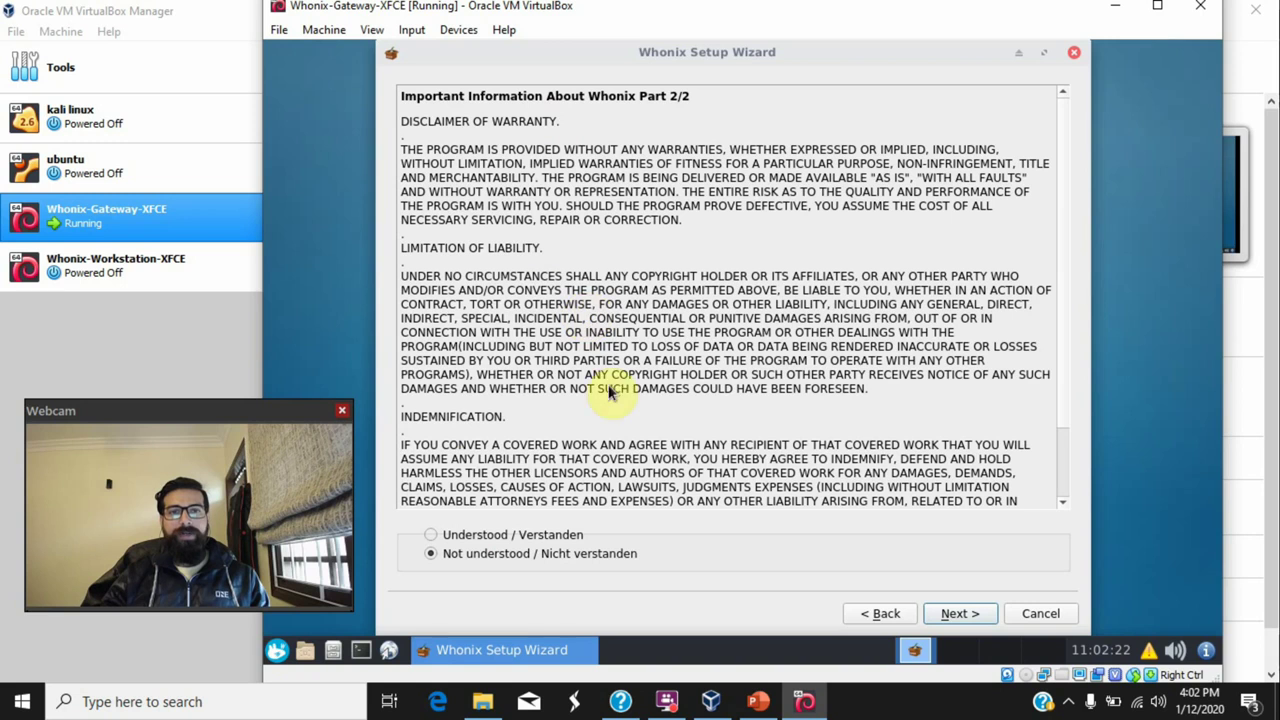
{"action": "left_click", "coordinate": [537, 538]}
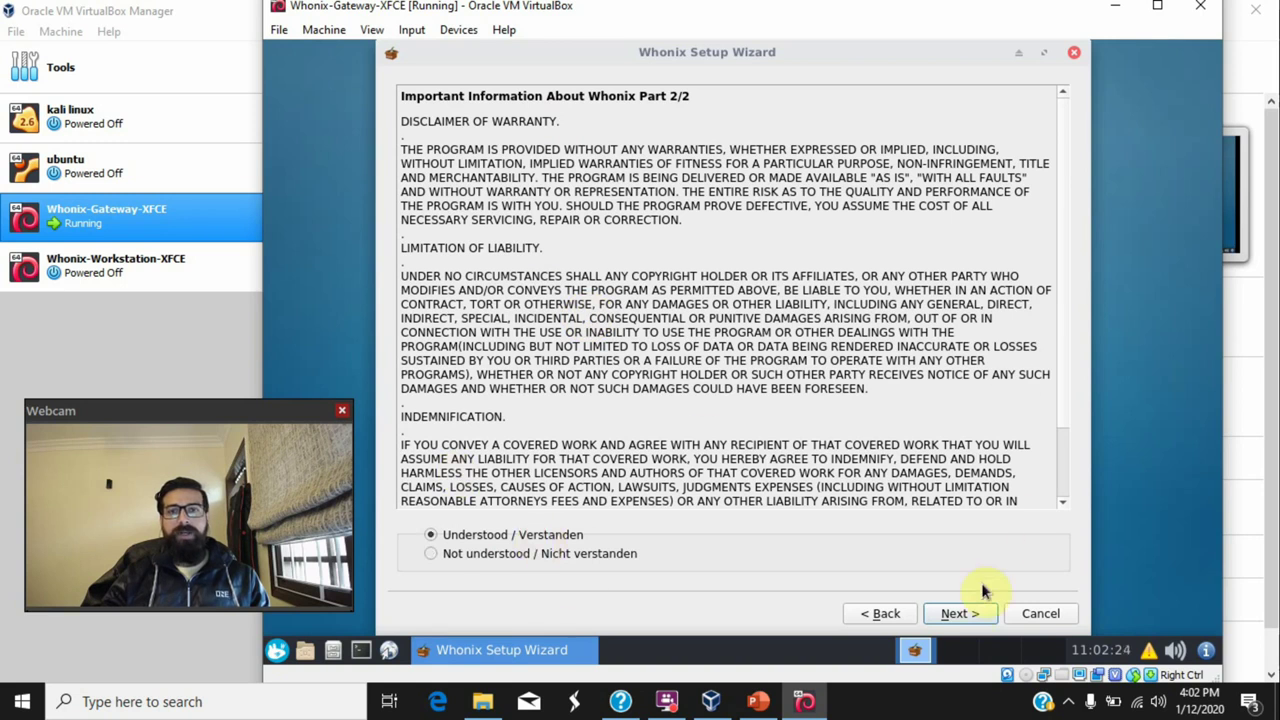
{"action": "left_click", "coordinate": [963, 613]}
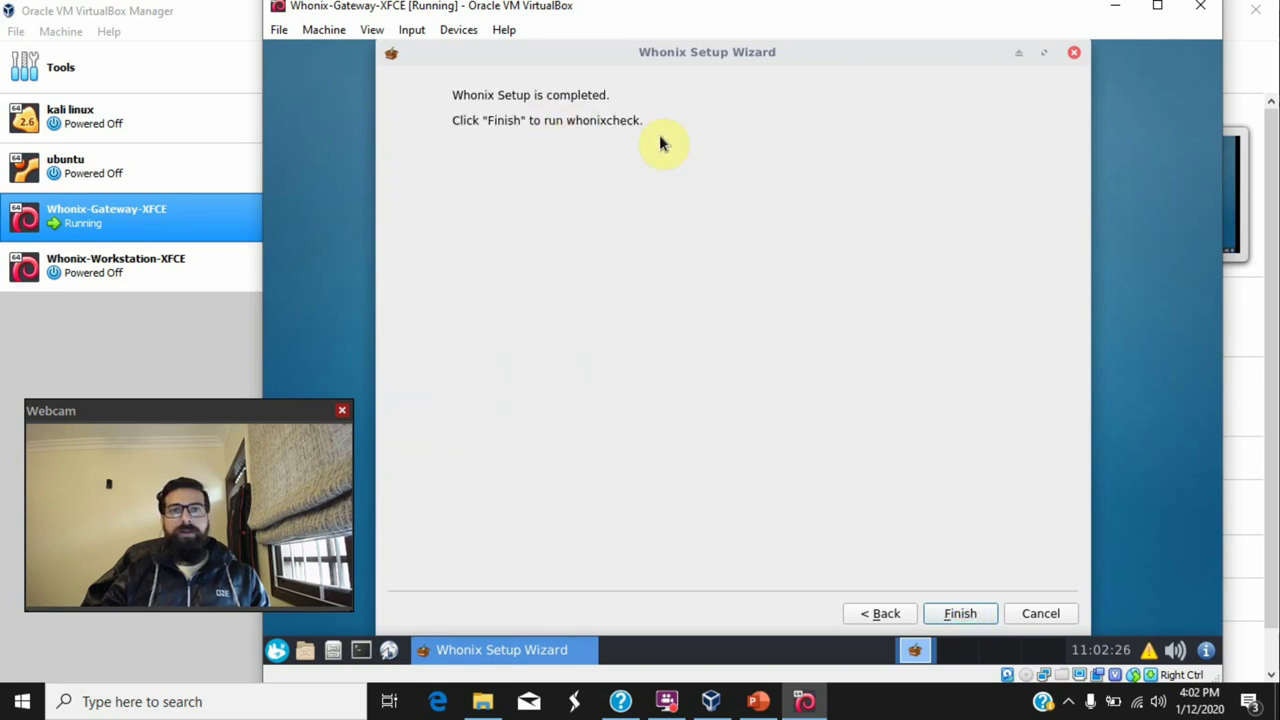
{"action": "left_click", "coordinate": [963, 614]}
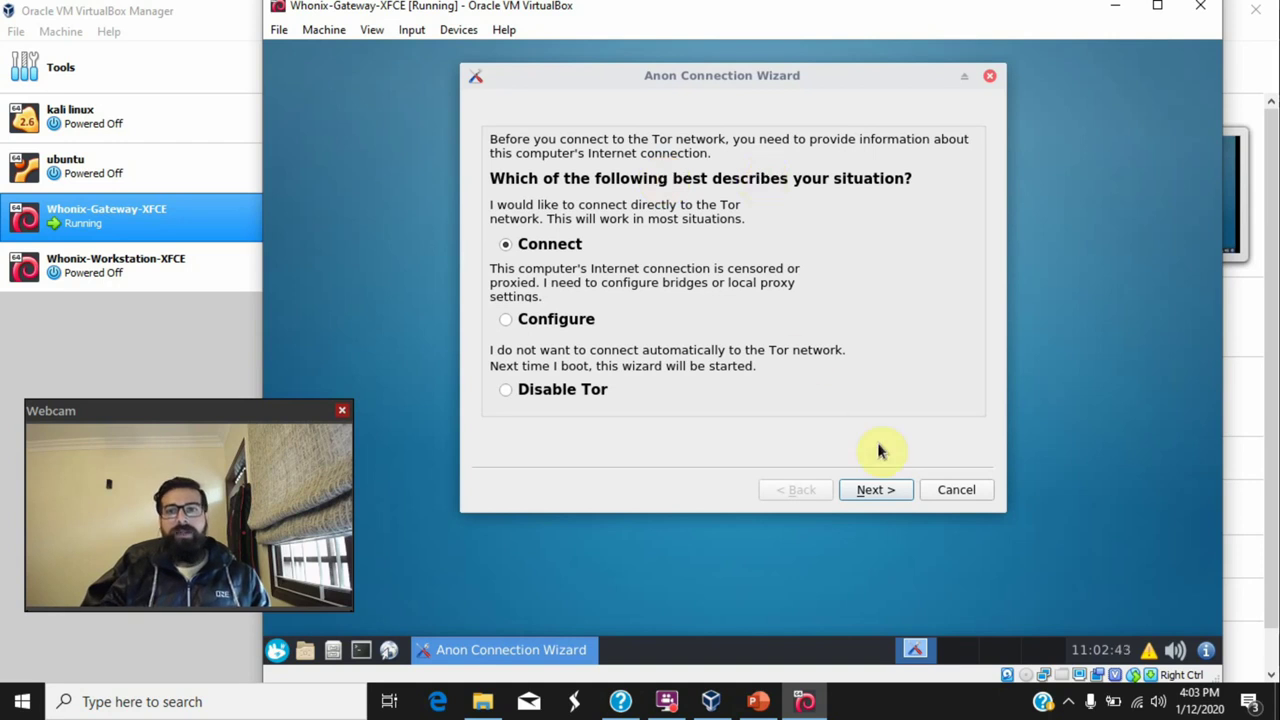
Enable a direct Tor connection in the Anon Connection Wizard and move the whonixcheck window to the desktop's upper-left corner
{"action": "left_click", "coordinate": [877, 490]}
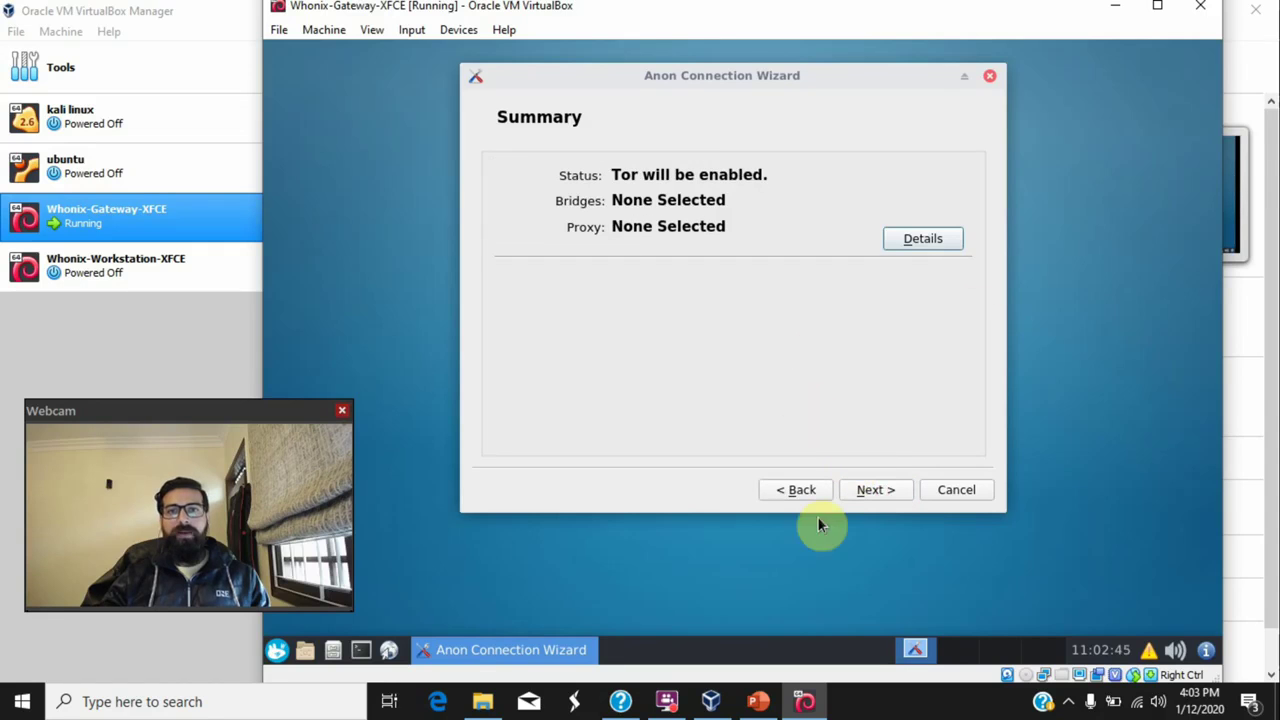
{"action": "left_click", "coordinate": [879, 491]}
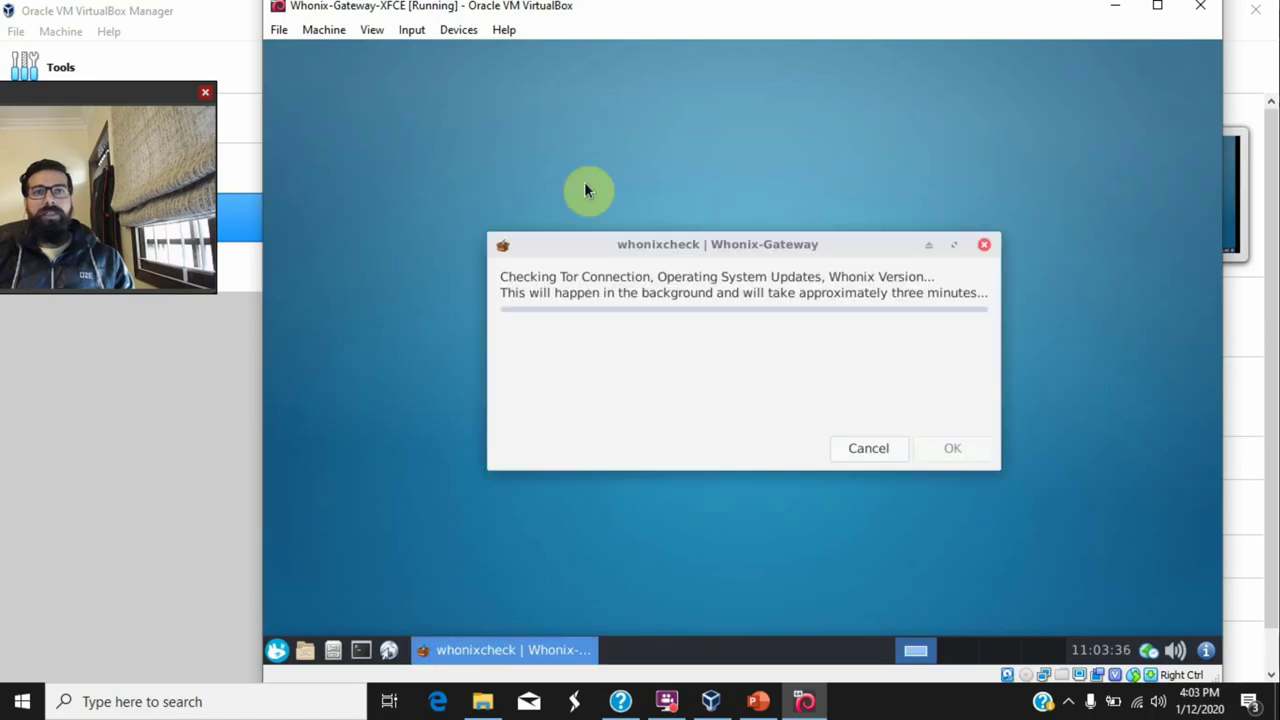
{"action": "left_click_drag", "start_coordinate": [617, 249], "coordinate": [393, 57]}
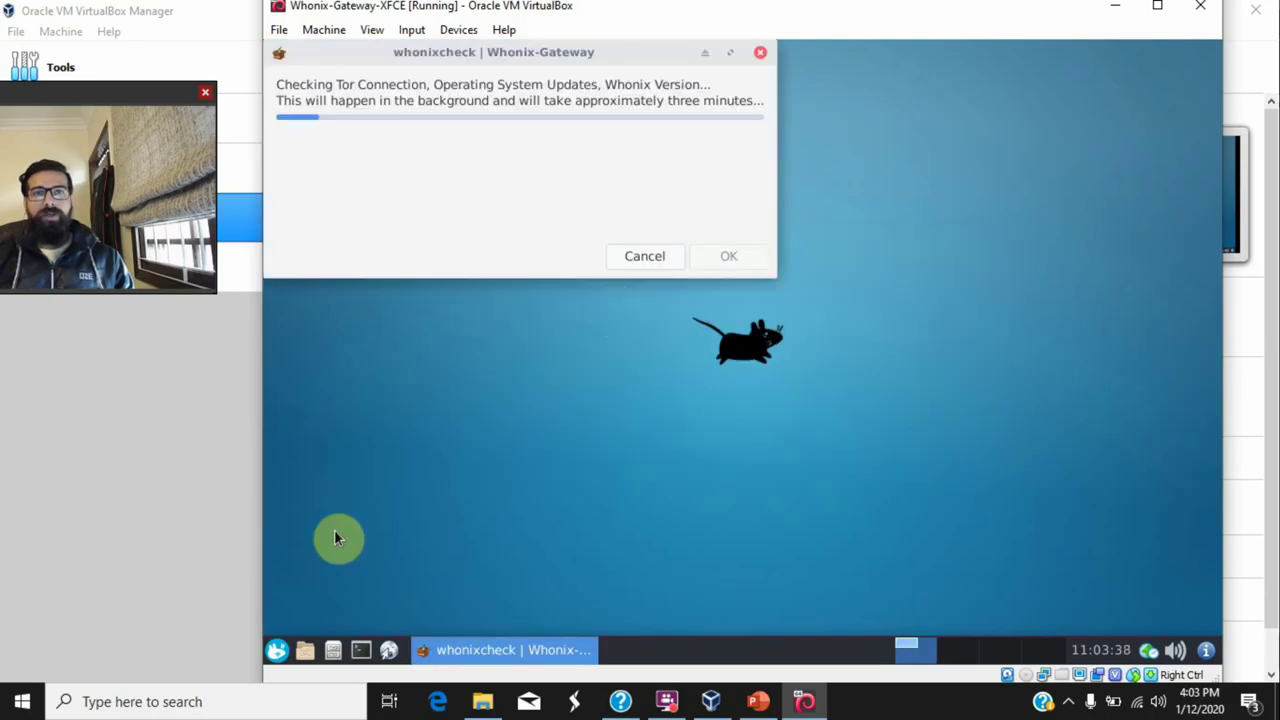
Look through the gateway's application categories and try to open the Web Browser, dismissing the message
{"action": "left_click", "coordinate": [279, 660]}
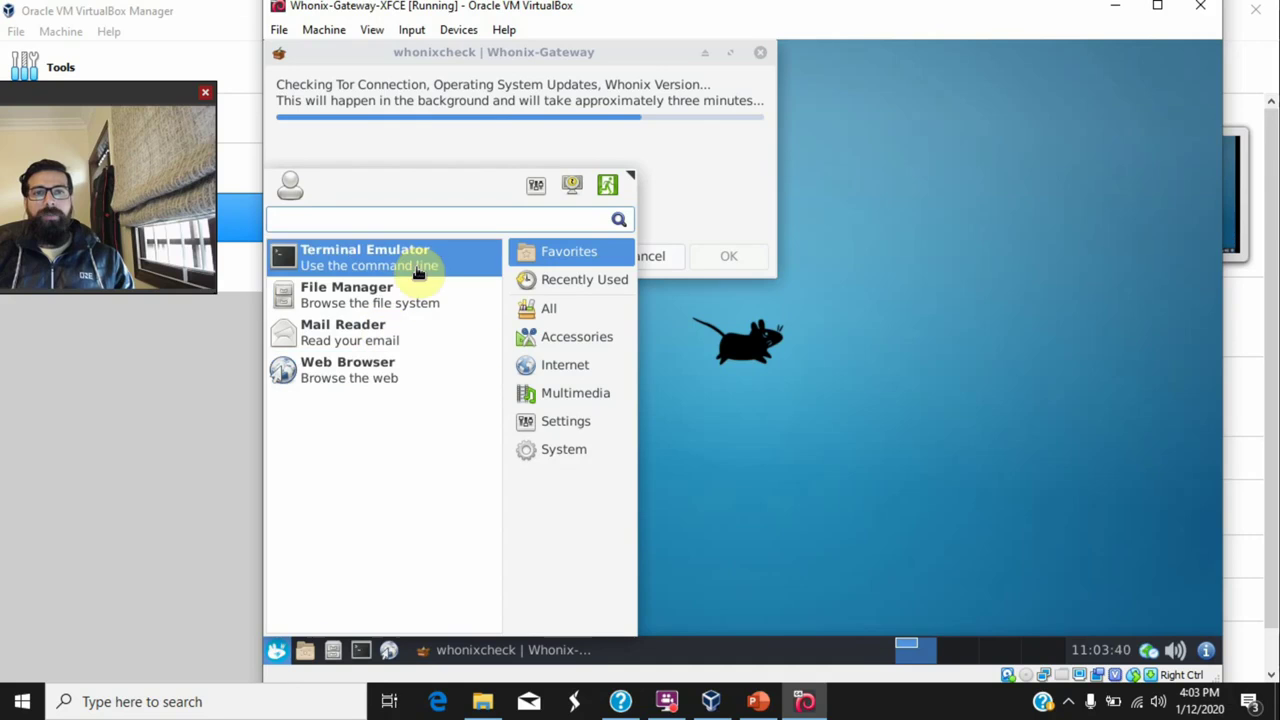
{"action": "left_click", "coordinate": [575, 393]}
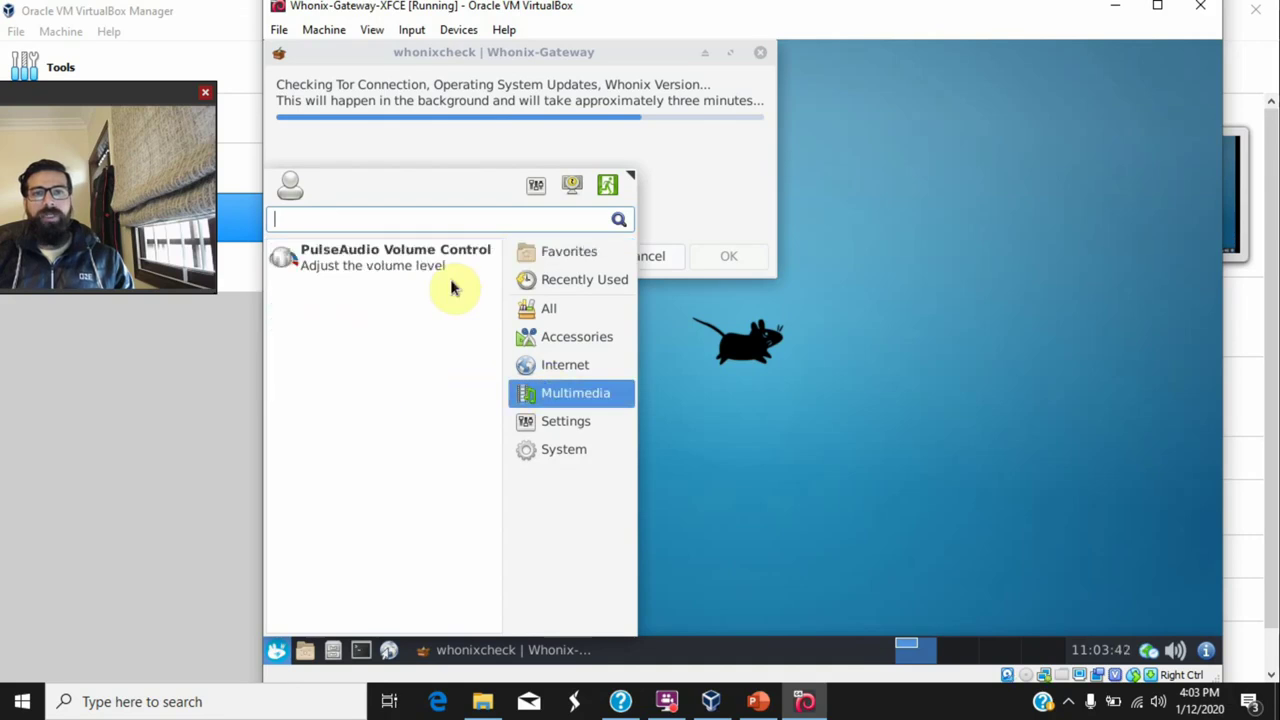
{"action": "left_click", "coordinate": [548, 308]}
{"action": "left_click", "coordinate": [576, 338]}
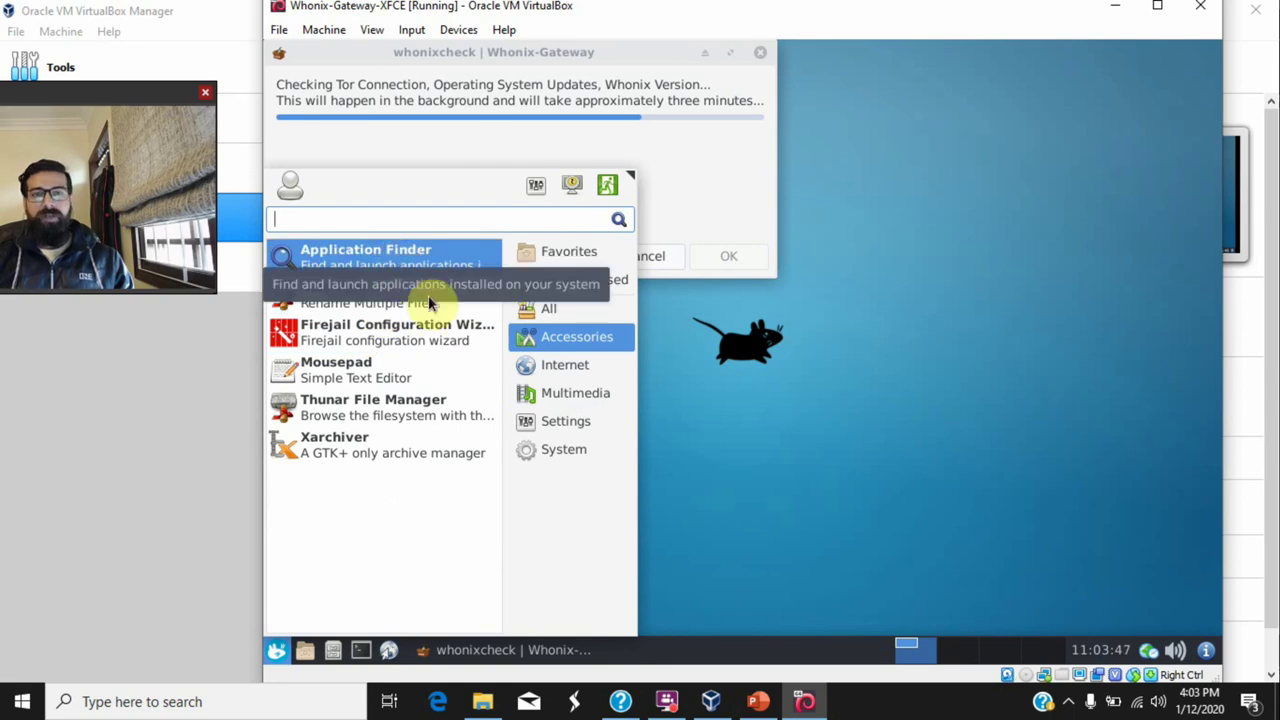
{"action": "left_click", "coordinate": [556, 272]}
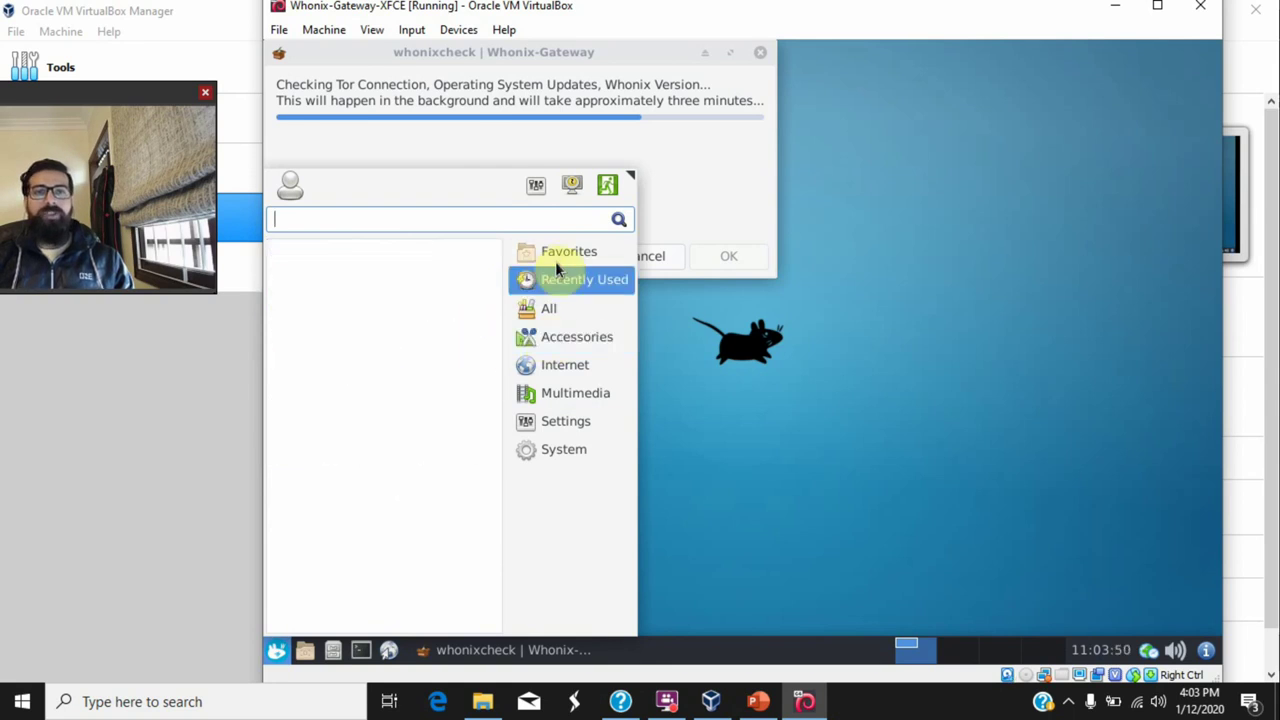
{"action": "left_click", "coordinate": [560, 253]}
{"action": "left_click", "coordinate": [380, 370]}
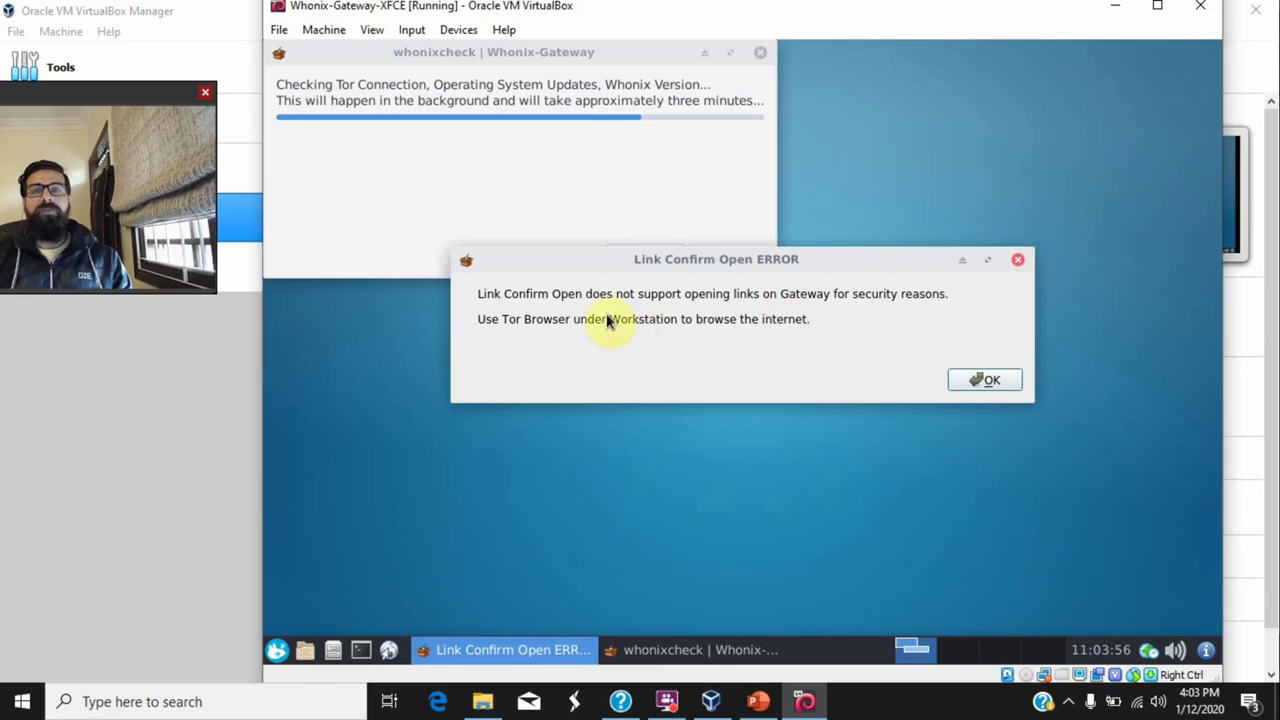
{"action": "left_click", "coordinate": [990, 381]}
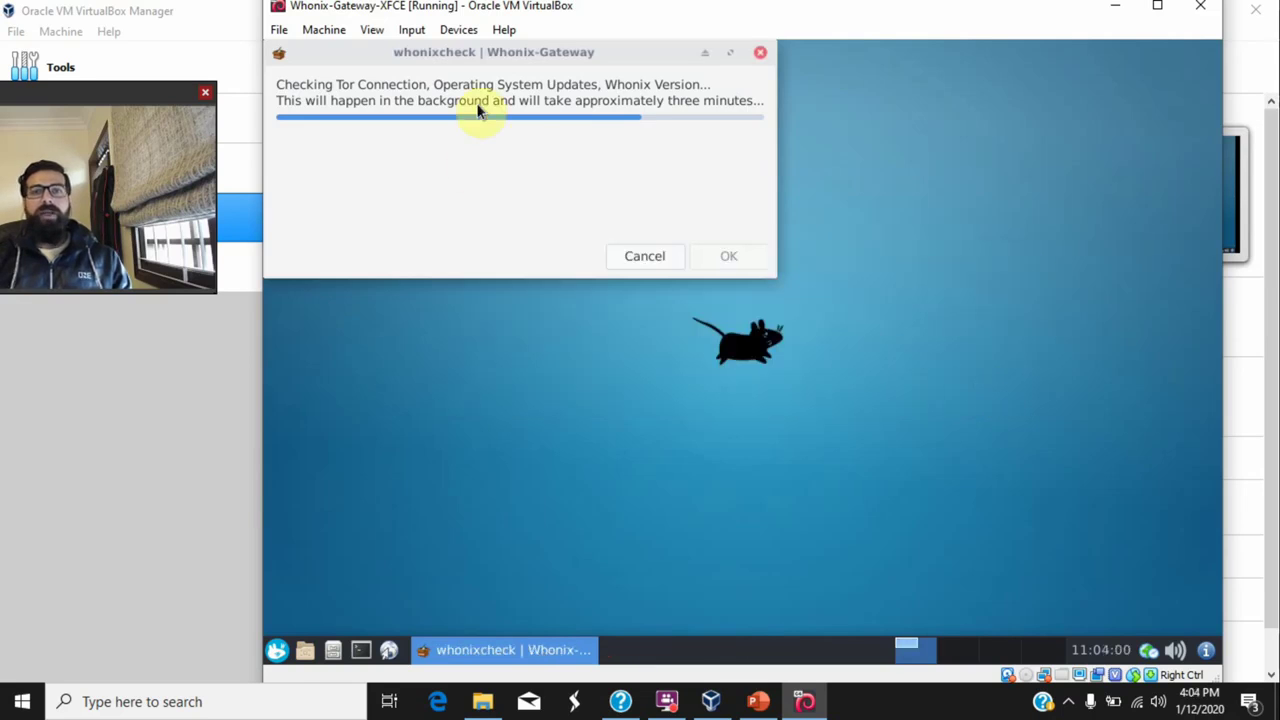
Move the gateway window aside and start the Whonix-Workstation-XFCE virtual machine
{"action": "left_click_drag", "start_coordinate": [503, 10], "coordinate": [638, 26]}
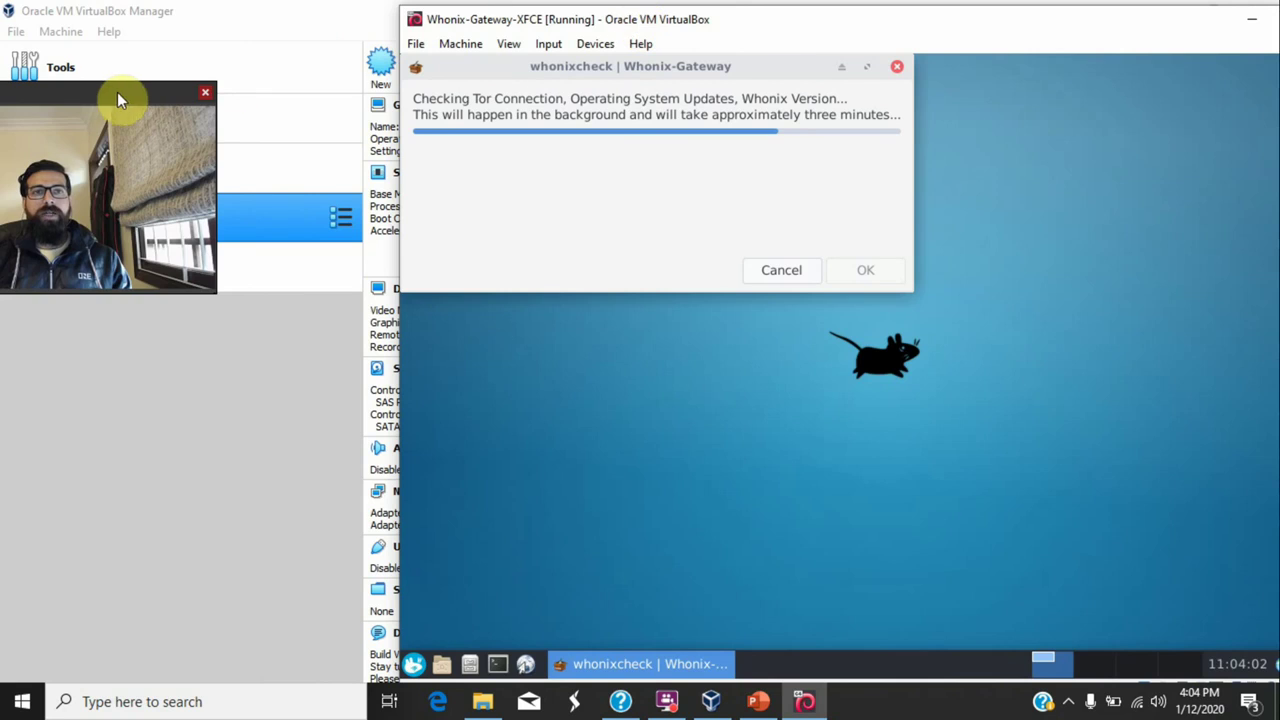
{"action": "left_click_drag", "start_coordinate": [116, 100], "coordinate": [206, 425]}
{"action": "left_click", "coordinate": [190, 272]}
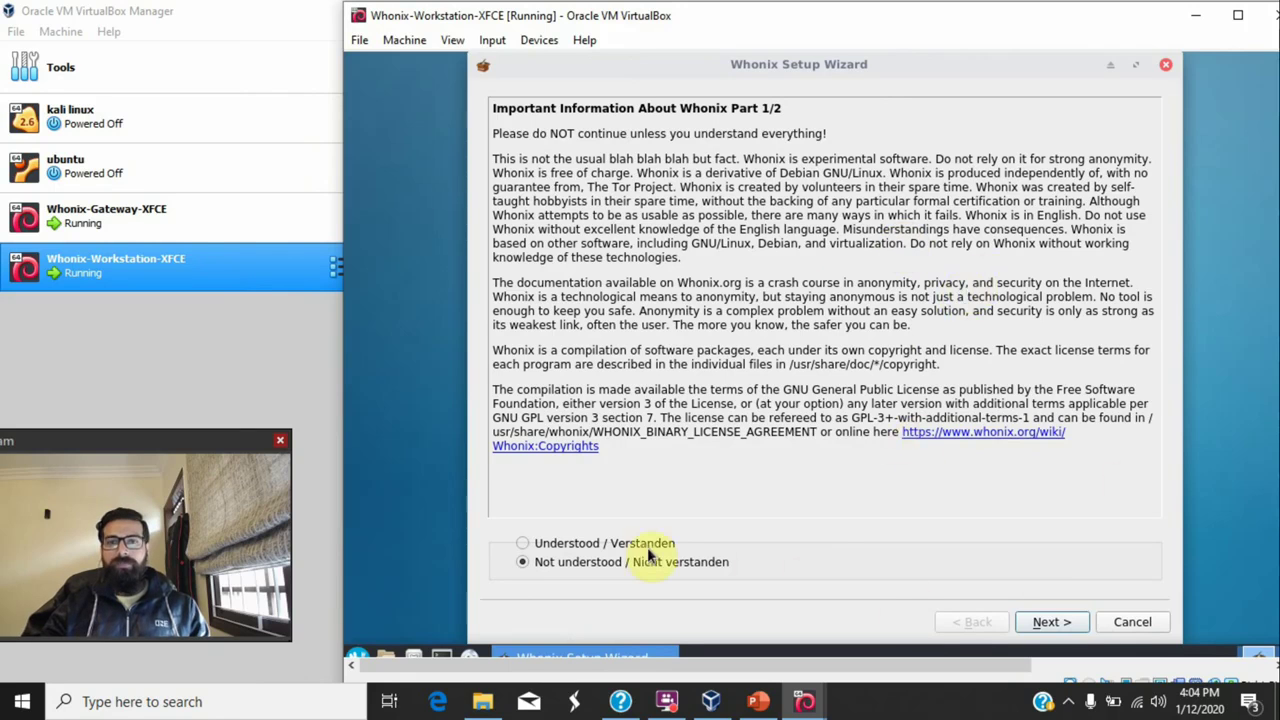
Accept both information pages of the workstation's Whonix Setup Wizard as Understood and finish the setup
{"action": "left_click", "coordinate": [1050, 622]}
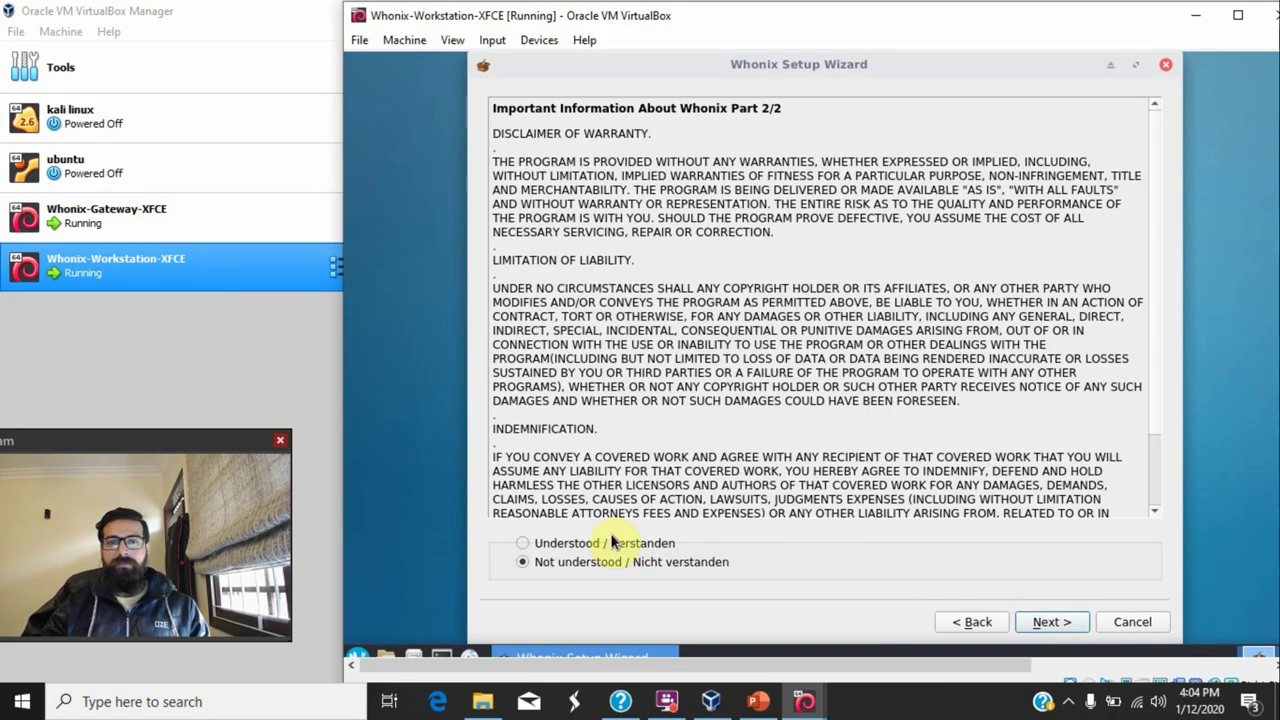
{"action": "left_click", "coordinate": [1048, 624]}
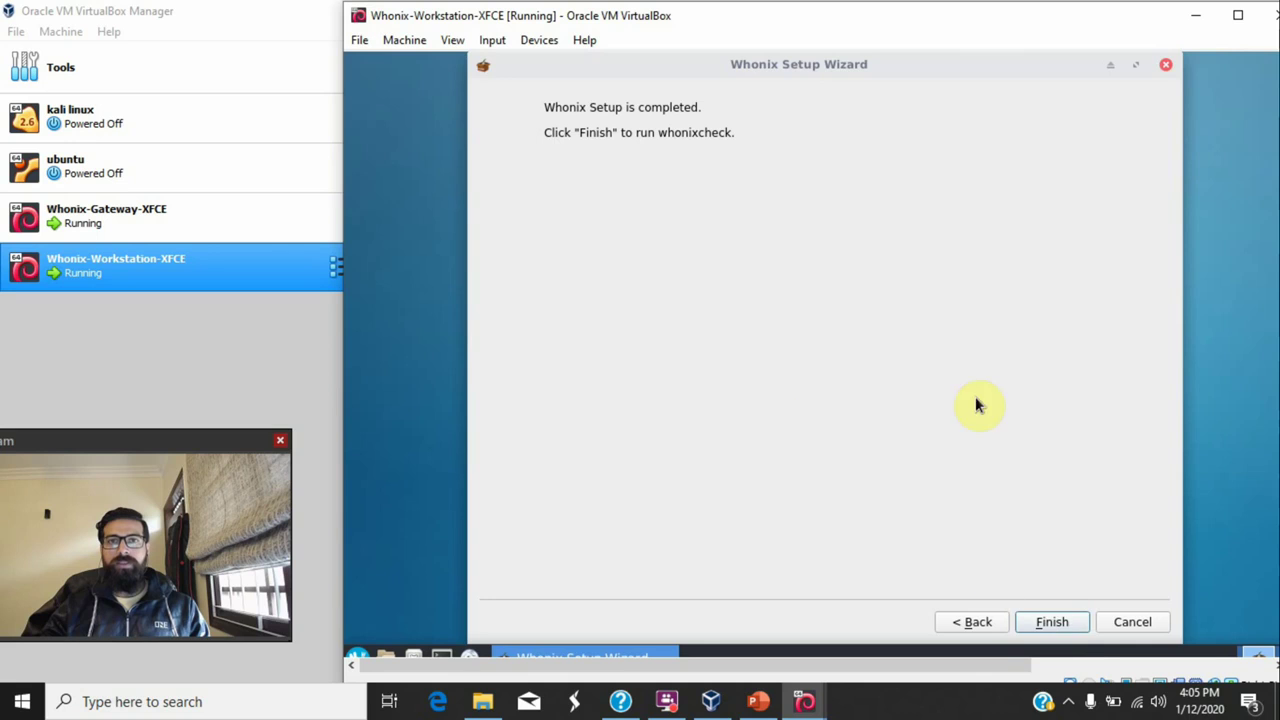
{"action": "left_click", "coordinate": [1052, 626]}
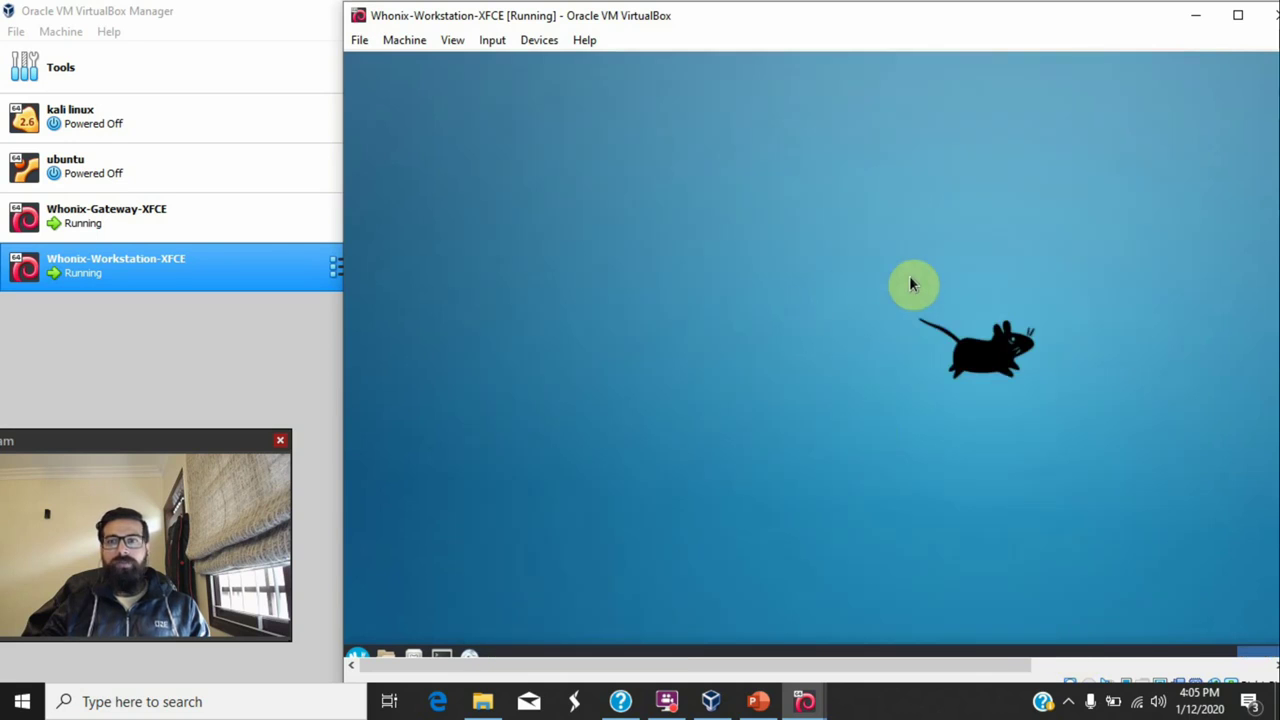
Bring the gateway window forward, move it aside and reposition the workstation window in front of it
{"action": "mouse_move", "coordinate": [808, 694]}
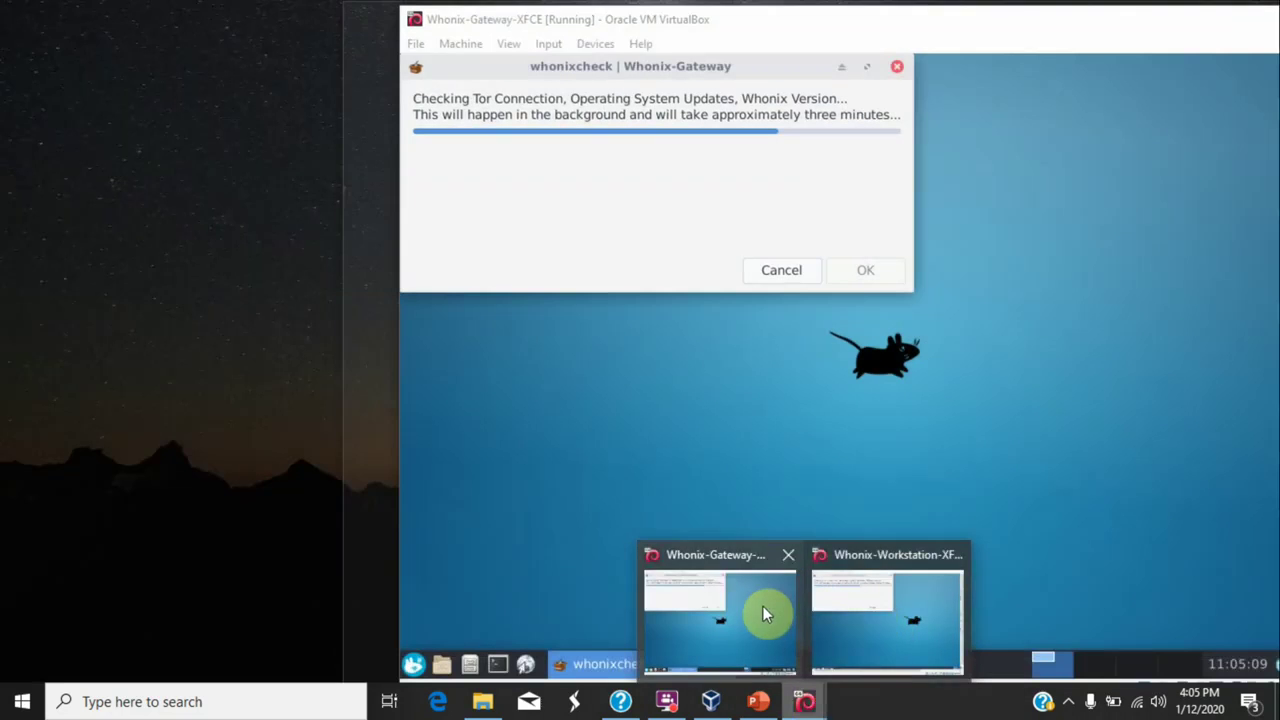
{"action": "left_click", "coordinate": [763, 611]}
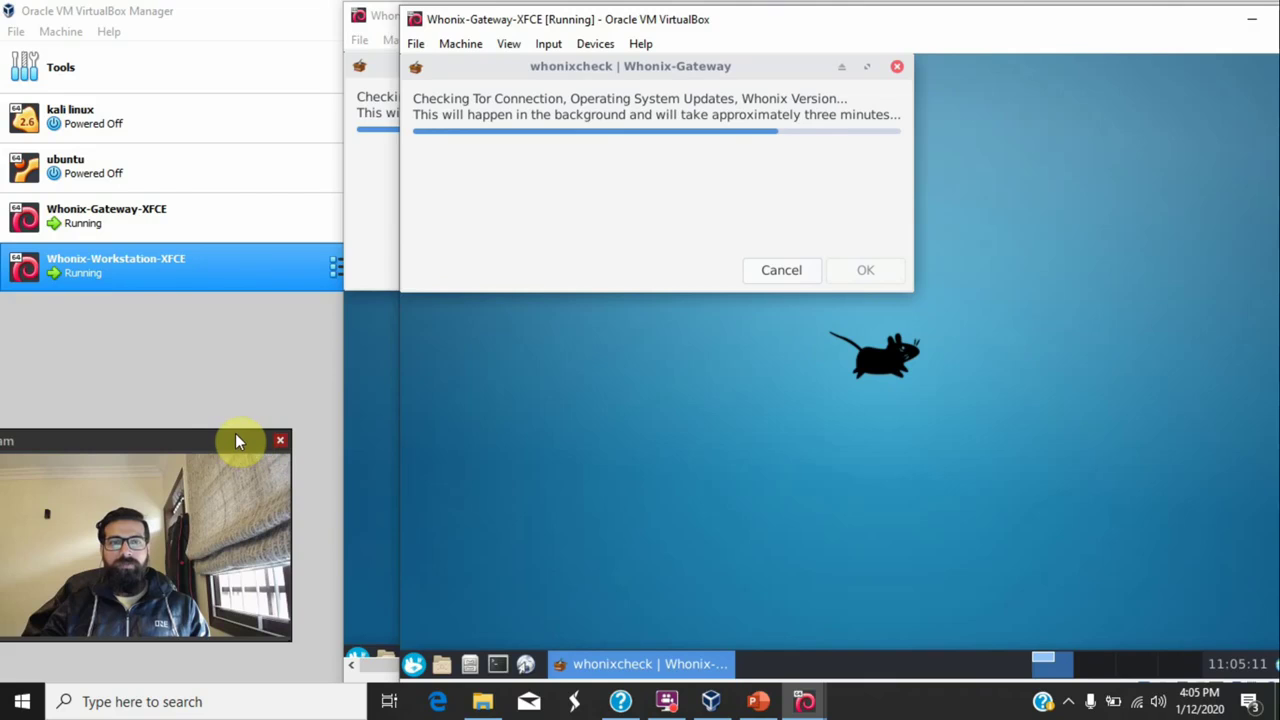
{"action": "left_click_drag", "start_coordinate": [240, 437], "coordinate": [10, 628]}
{"action": "left_click_drag", "start_coordinate": [485, 25], "coordinate": [965, 150]}
{"action": "left_click_drag", "start_coordinate": [925, 20], "coordinate": [829, 26]}
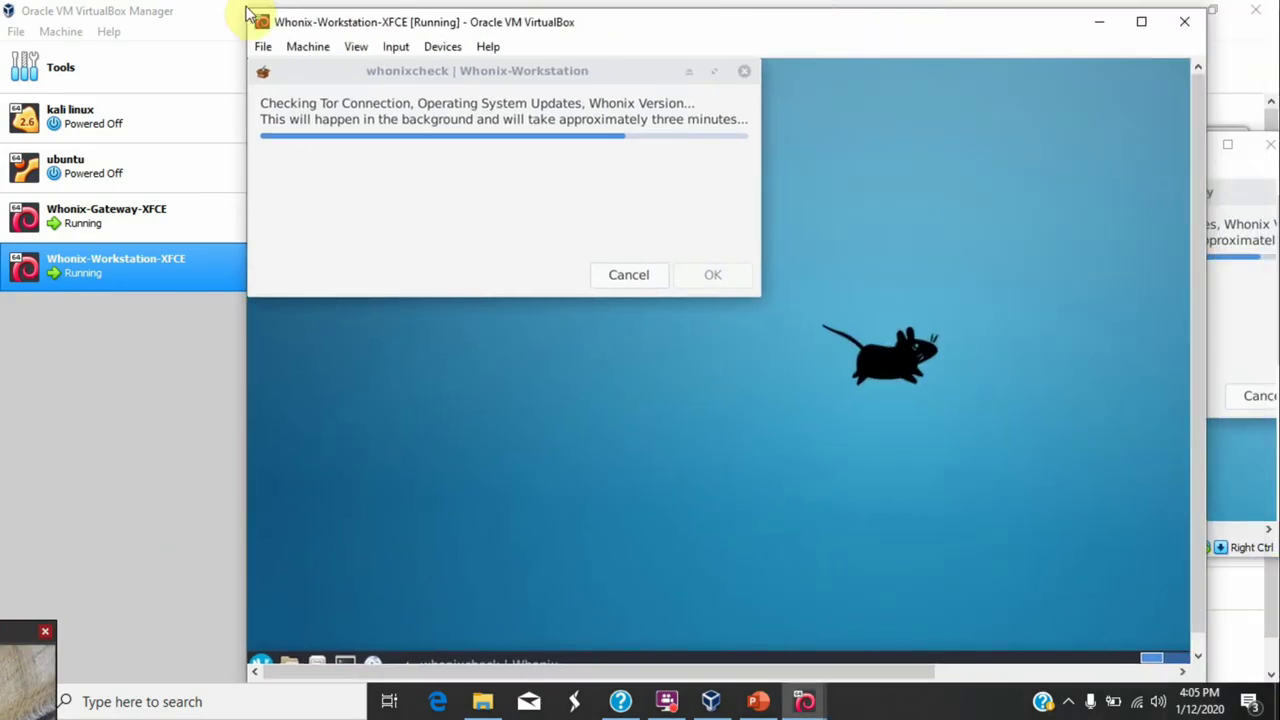
Arrange the Whonix-Workstation and Whonix-Gateway windows side by side
{"action": "left_click_drag", "start_coordinate": [243, 10], "coordinate": [555, 195]}
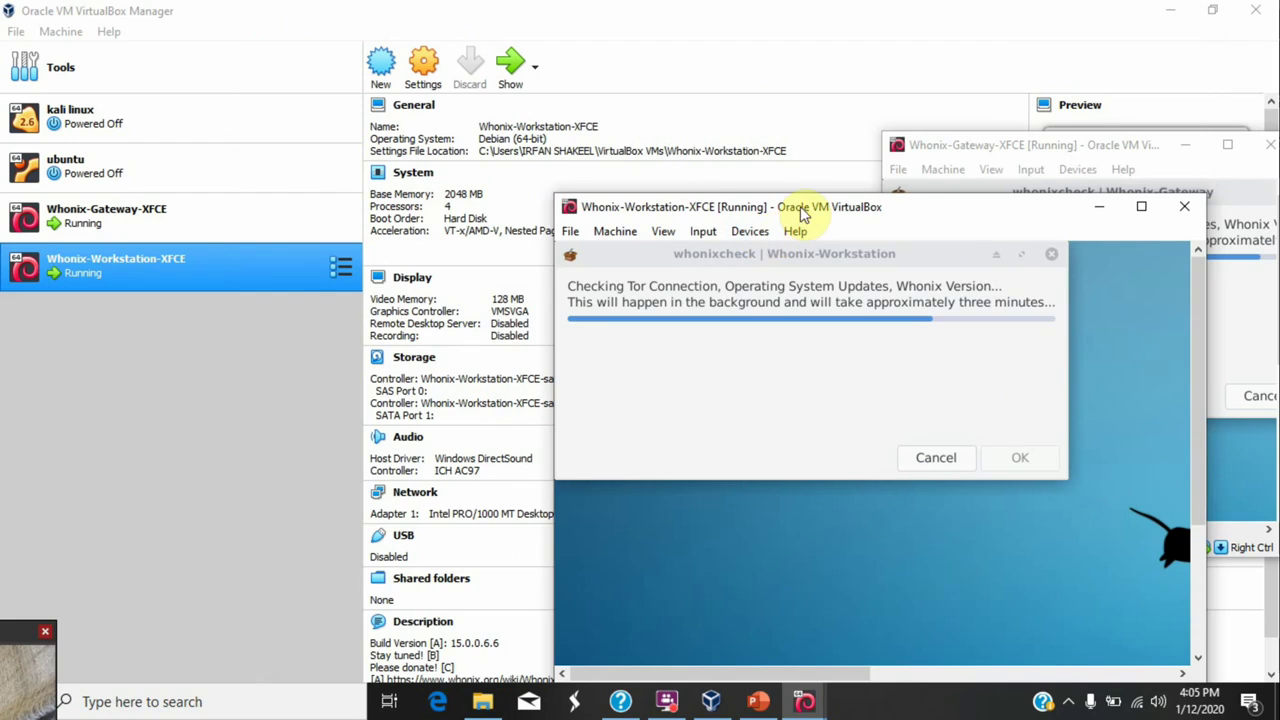
{"action": "left_click_drag", "start_coordinate": [800, 215], "coordinate": [277, 80]}
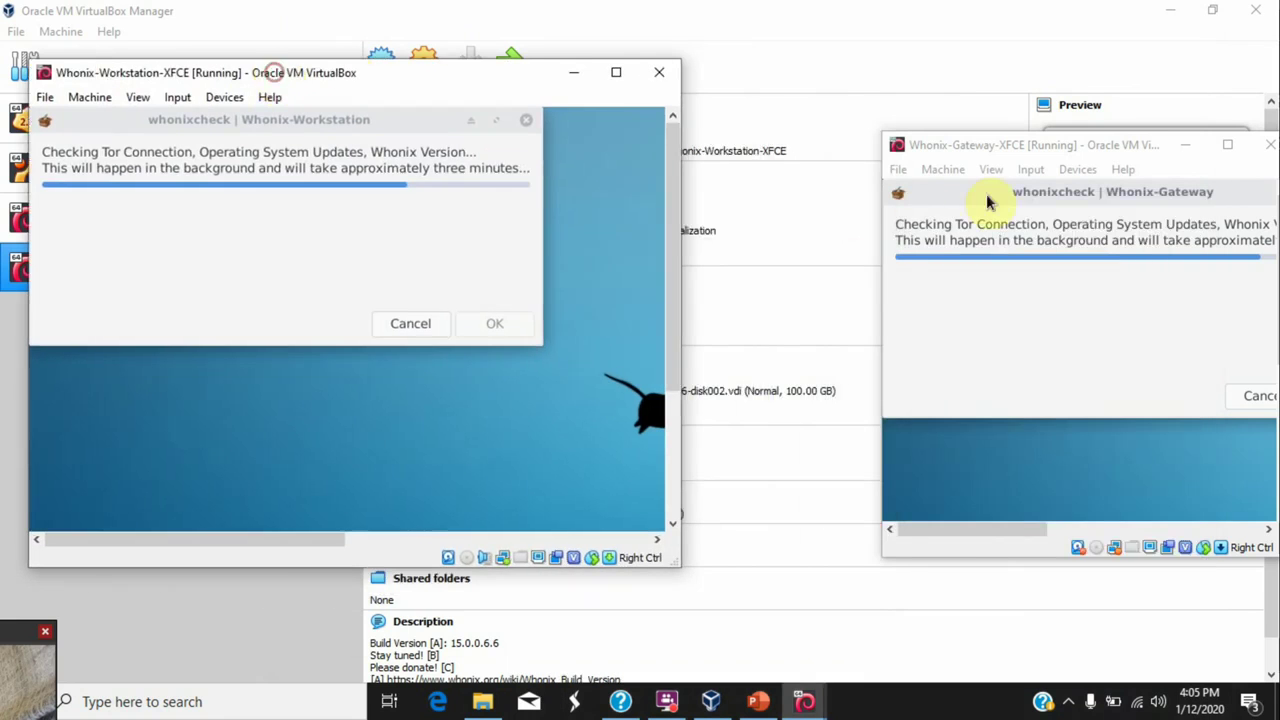
{"action": "left_click_drag", "start_coordinate": [1014, 145], "coordinate": [817, 58]}
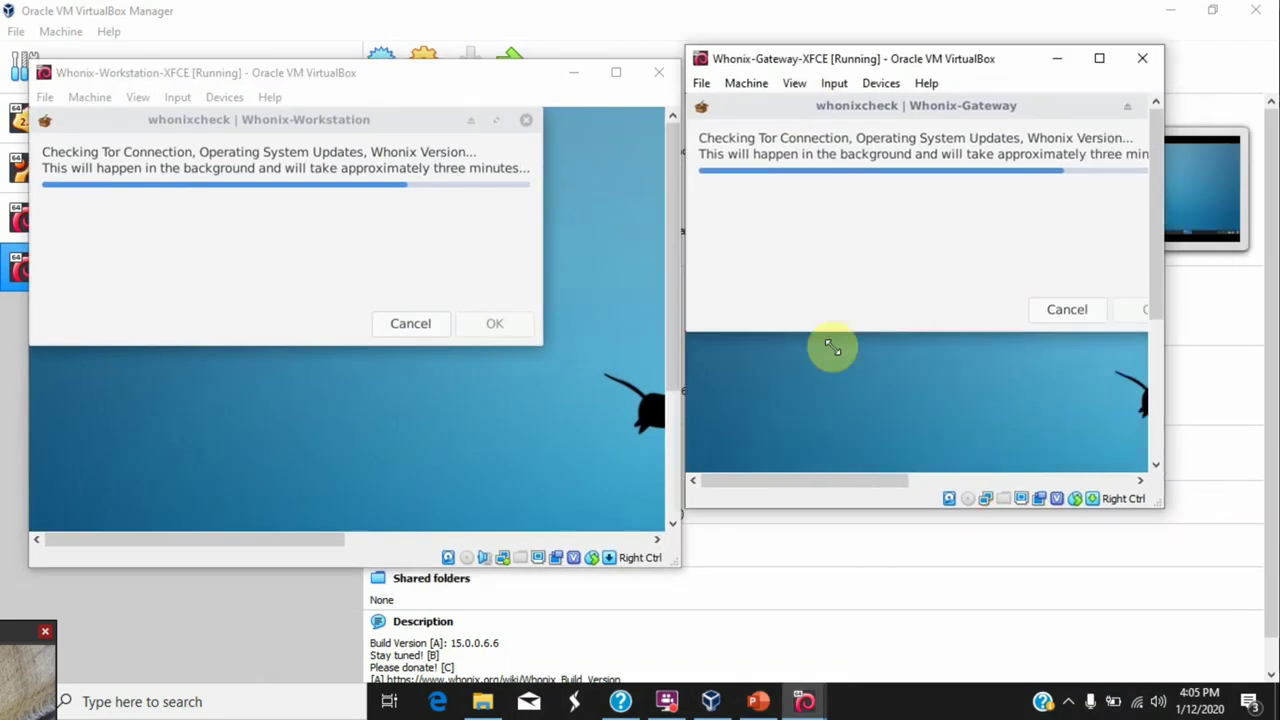
Maximize the workstation virtual machine window, open Tor Browser inside it and maximize the browser
{"action": "double_click", "coordinate": [443, 78]}
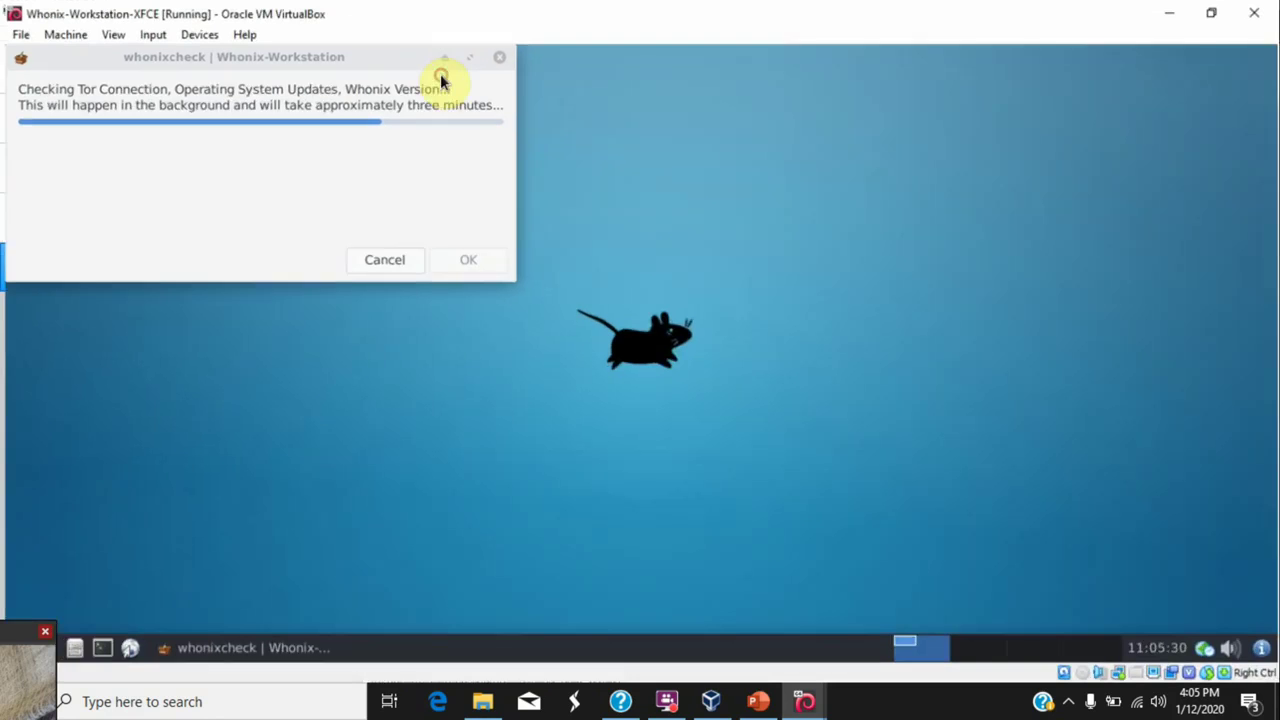
{"action": "left_click", "coordinate": [12, 640]}
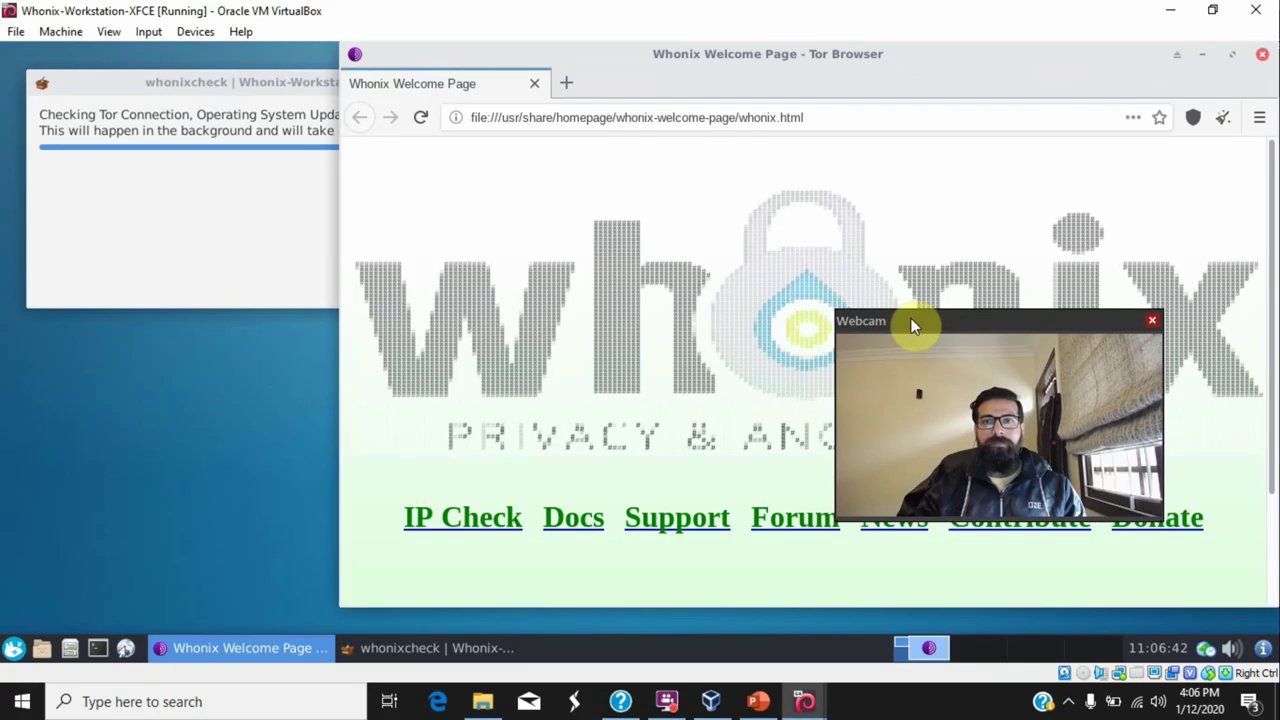
{"action": "left_click_drag", "start_coordinate": [914, 323], "coordinate": [1272, 497]}
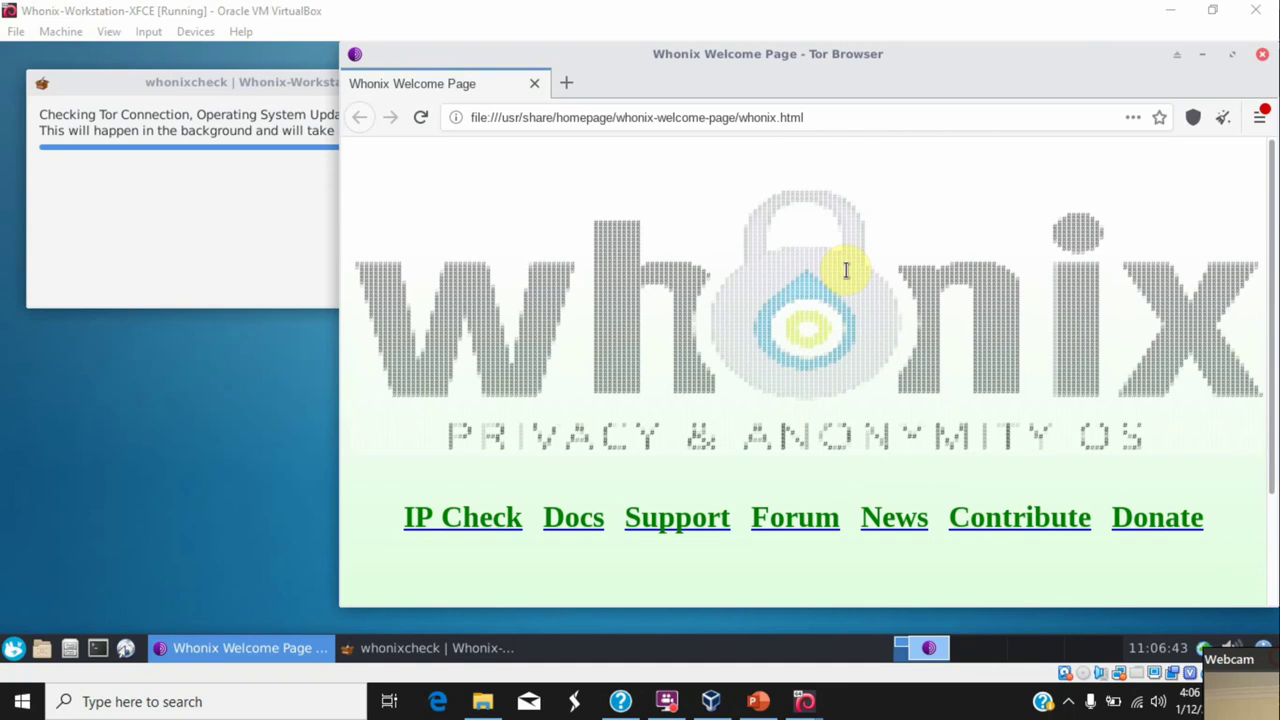
{"action": "double_click", "coordinate": [1040, 57]}
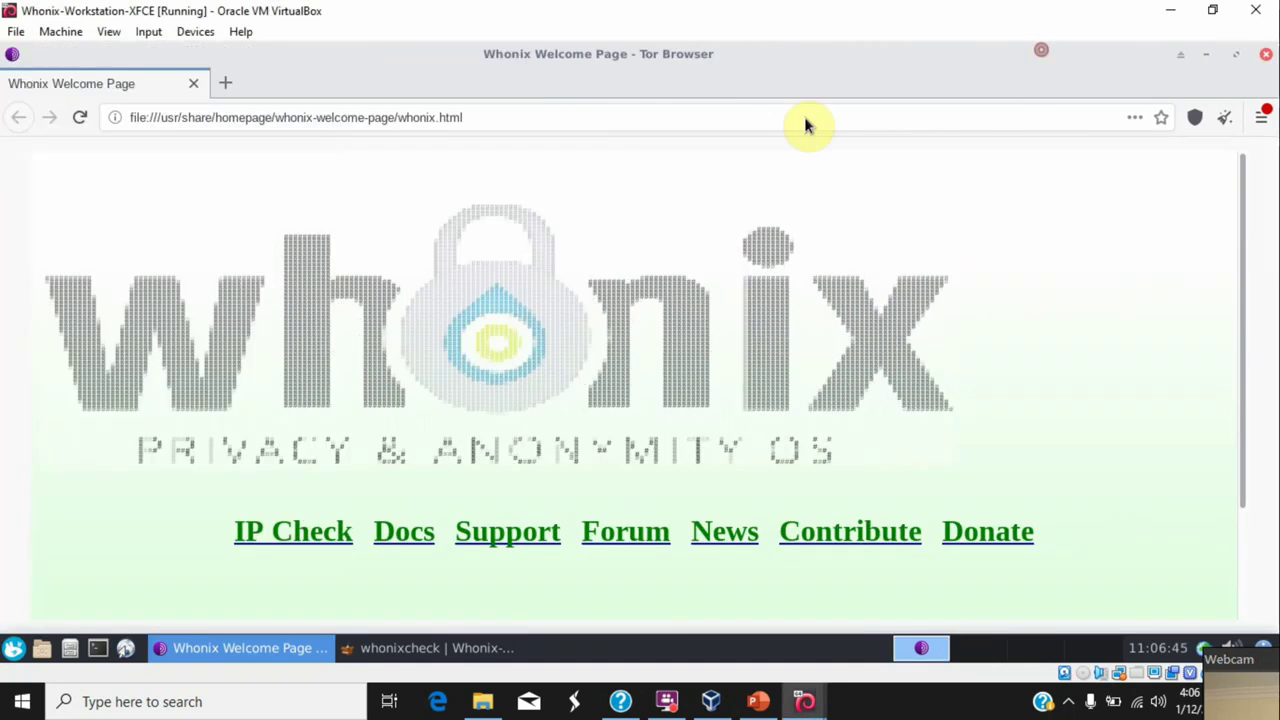
Load check.torproject.org in place of the Whonix welcome page
{"action": "left_click", "coordinate": [555, 121]}
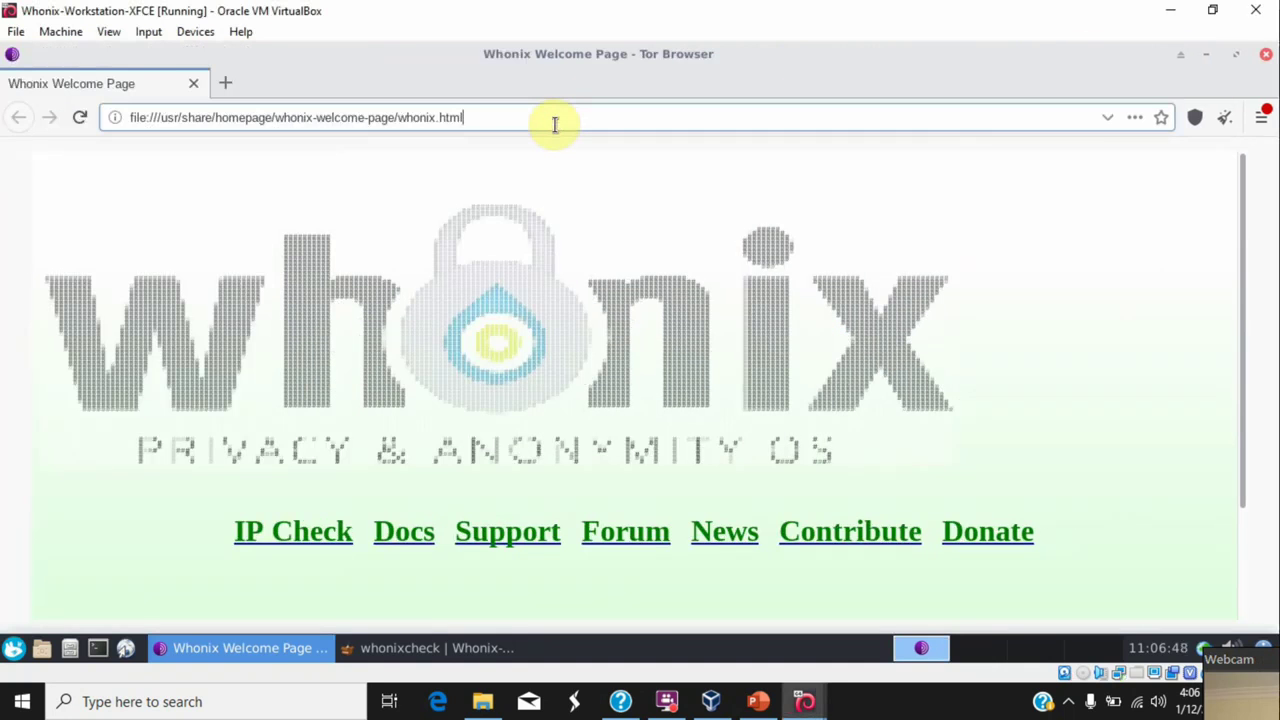
{"action": "key", "text": "ctrl+a"}
{"action": "type", "text": "check"}
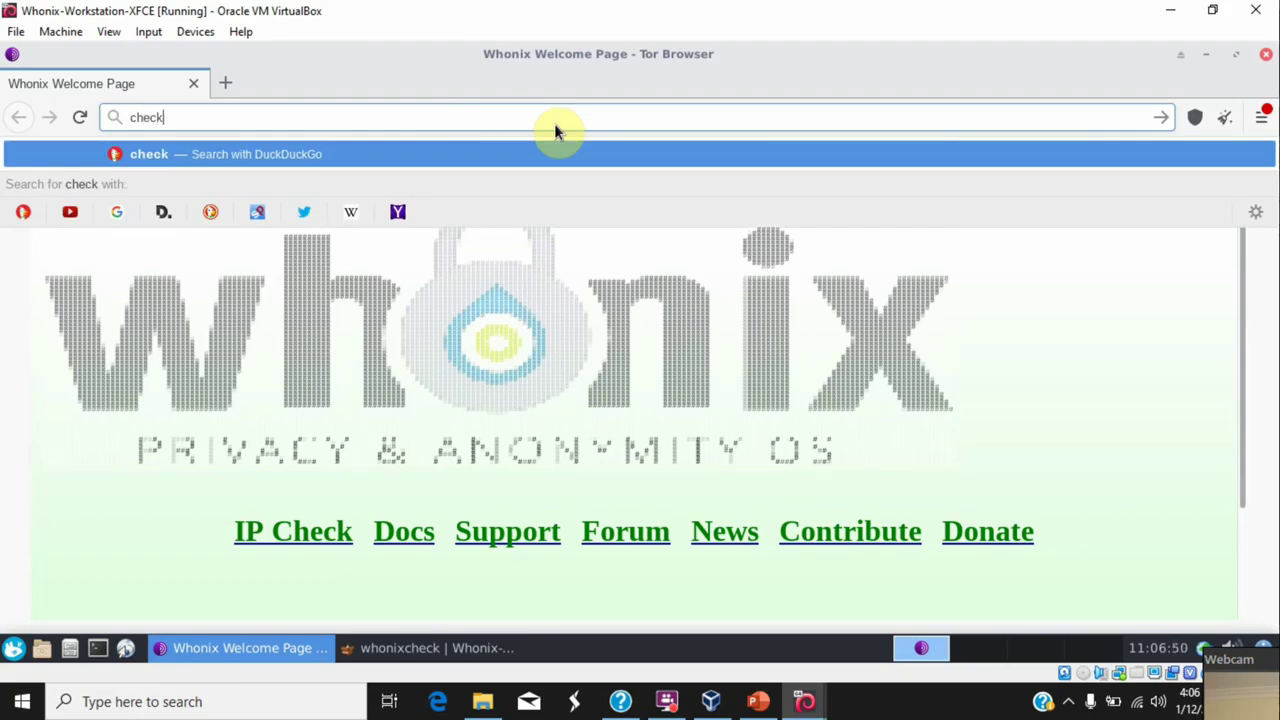
{"action": "type", "text": ".torproject.org"}
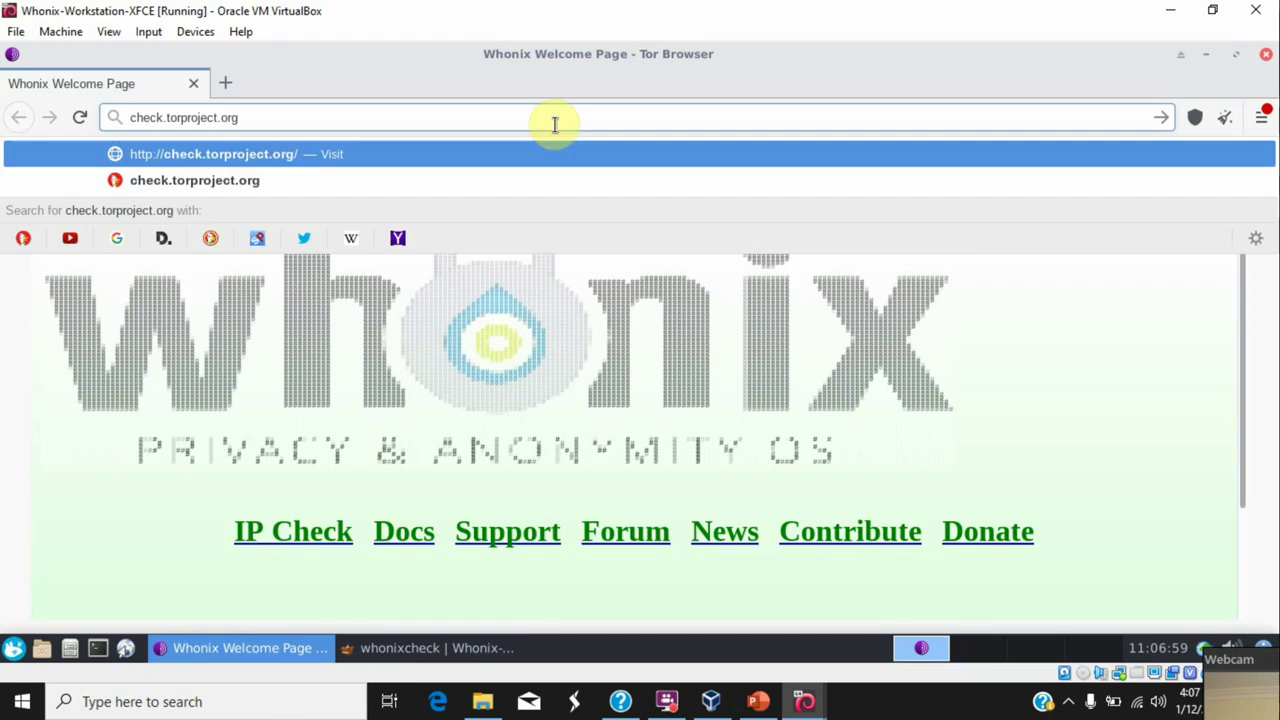
{"action": "key", "text": "Return"}
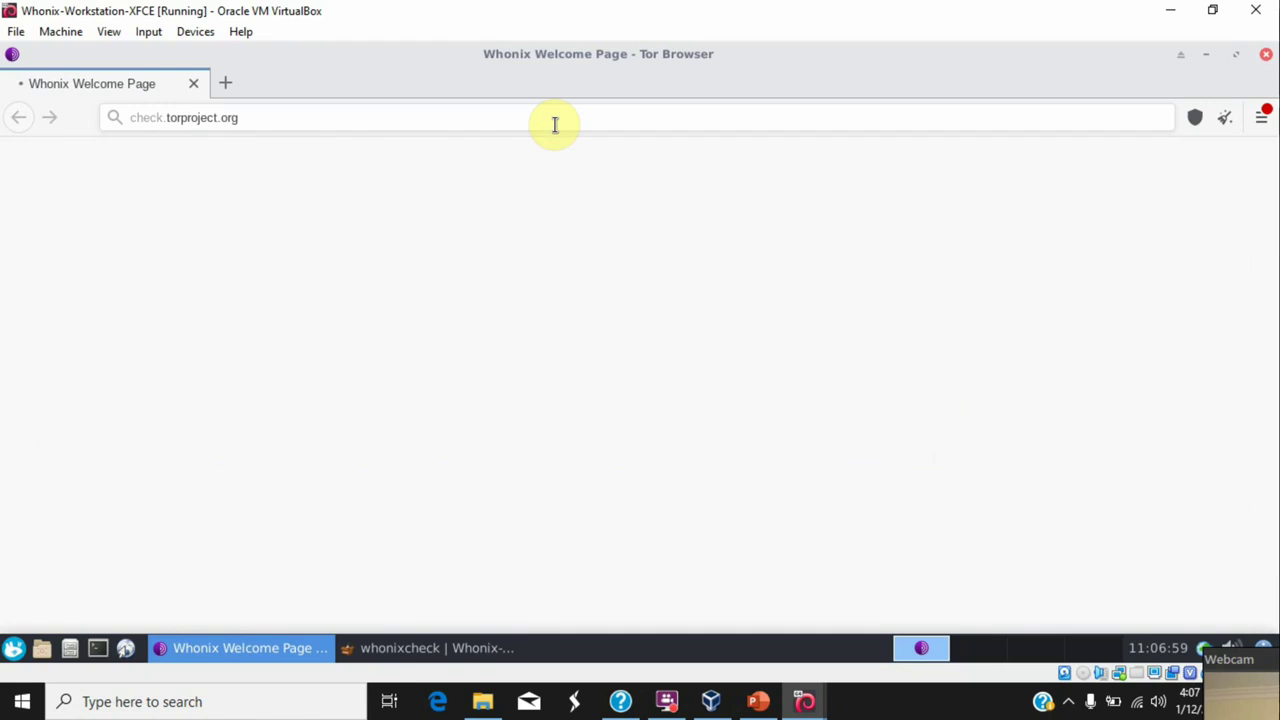
Search DuckDuckGo for "what is my ip" in a new browser tab
{"action": "left_click", "coordinate": [226, 84]}
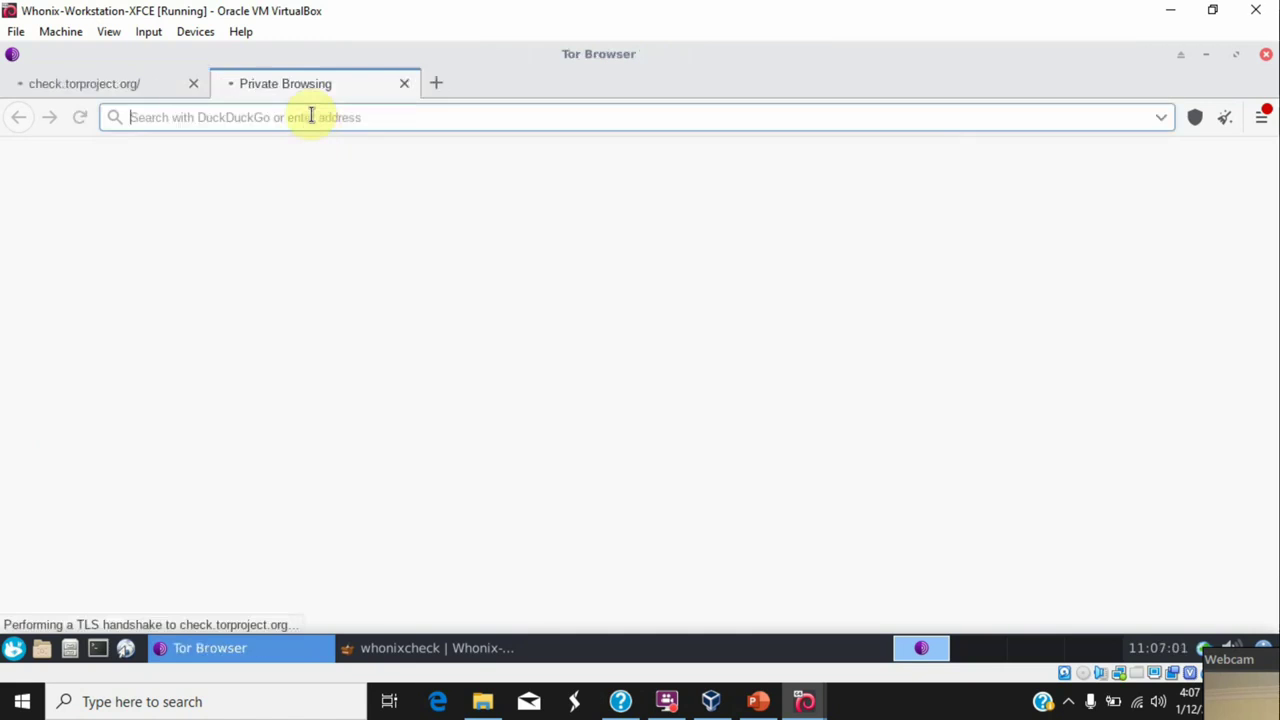
{"action": "type", "text": "what"}
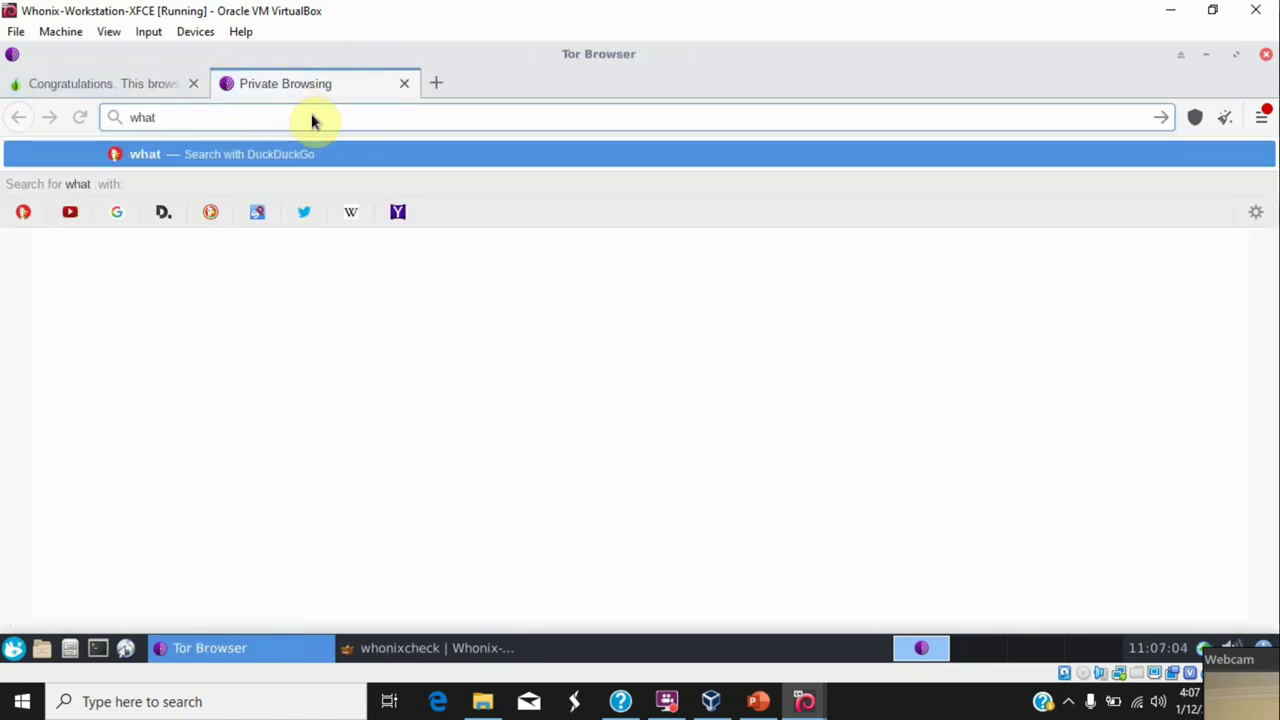
{"action": "type", "text": " is"}
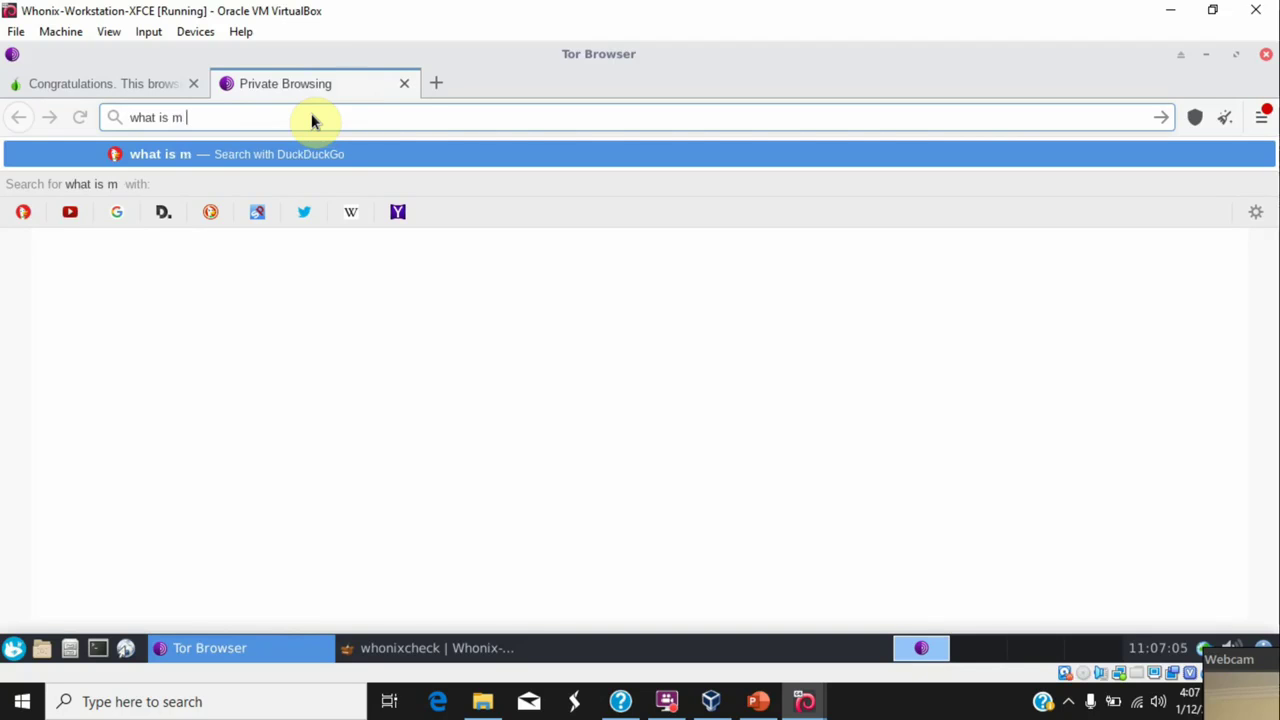
{"action": "type", "text": " my ip"}
{"action": "key", "text": "Return"}
Review the Tor Project check page for the Tor configuration status and the apparent IP address
{"action": "left_click", "coordinate": [86, 84]}
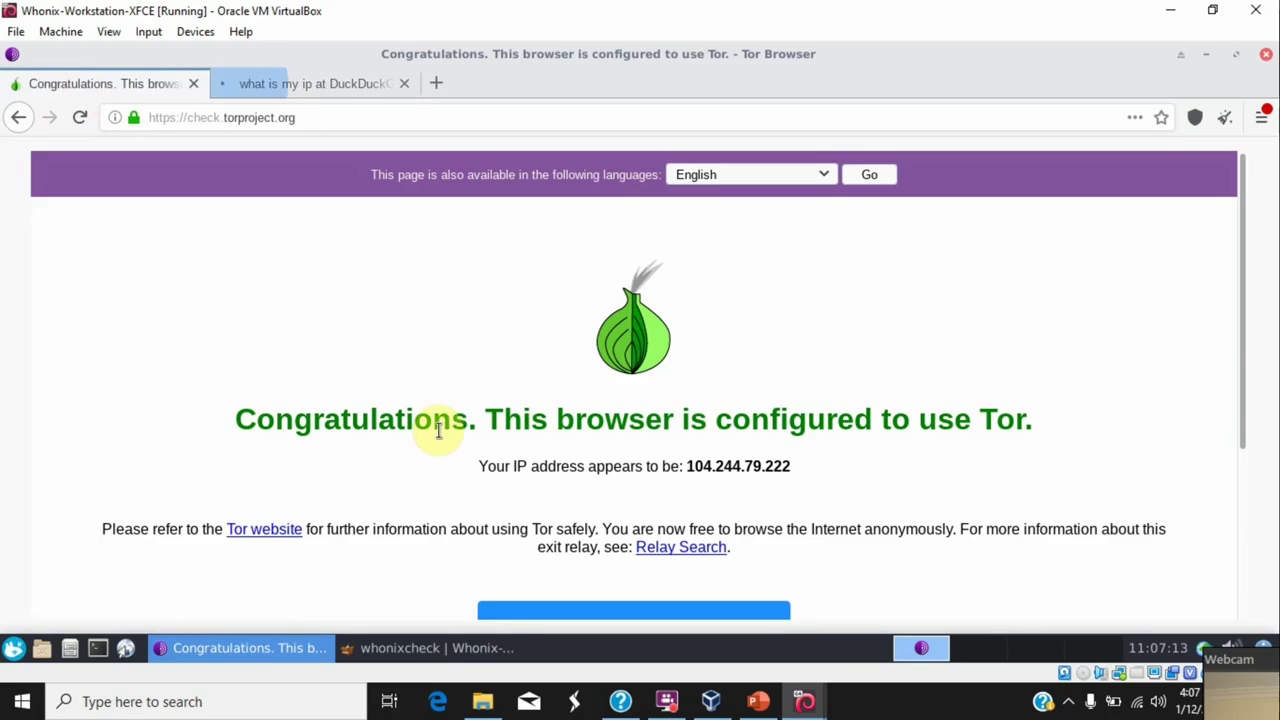
{"action": "left_click_drag", "start_coordinate": [480, 420], "coordinate": [971, 443]}
{"action": "left_click", "coordinate": [963, 414]}
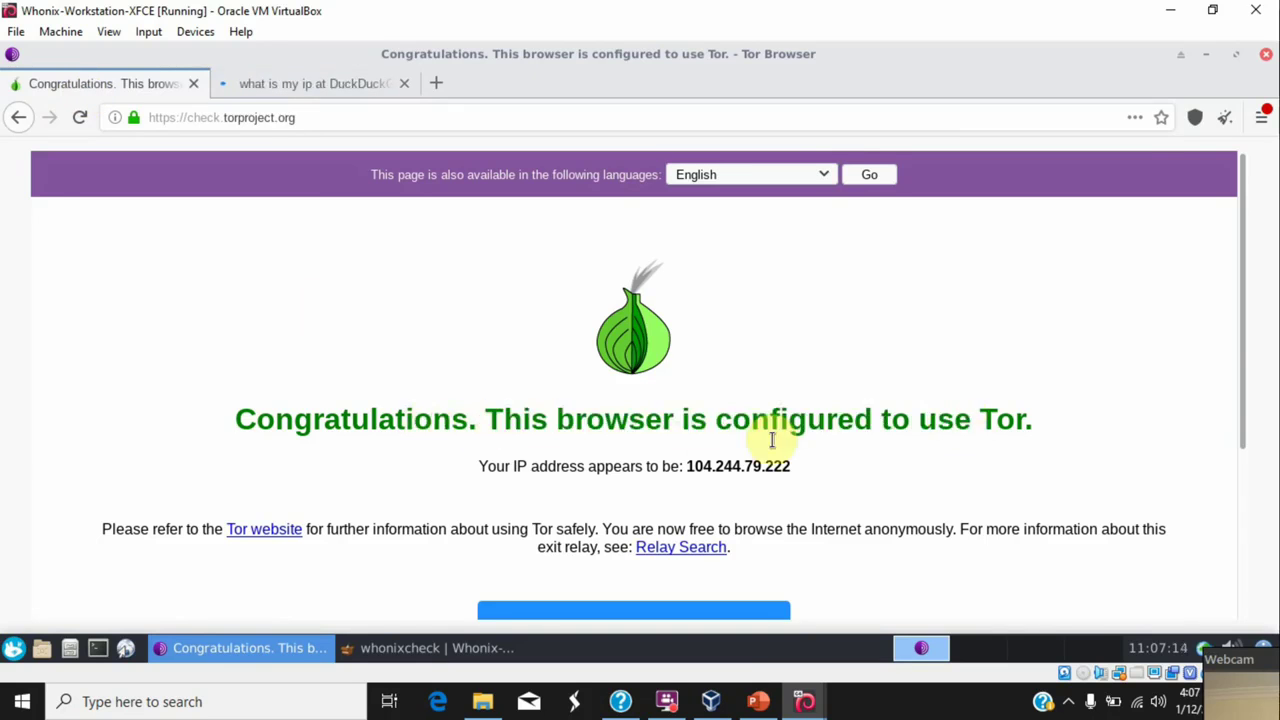
{"action": "mouse_move", "coordinate": [591, 466]}
{"action": "left_mouse_down"}
{"action": "mouse_move", "coordinate": [794, 468]}
{"action": "mouse_move", "coordinate": [591, 466]}
{"action": "left_mouse_up"}
{"action": "left_click", "coordinate": [633, 460]}
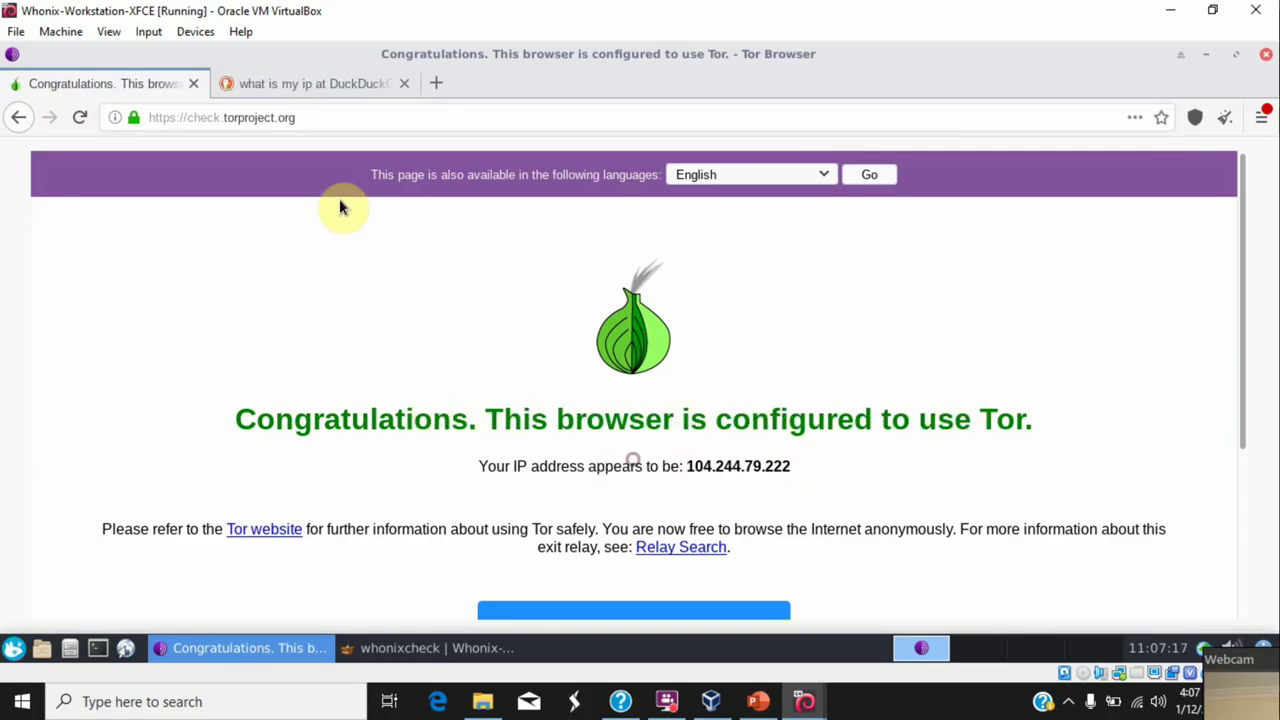
{"action": "left_click", "coordinate": [316, 84]}
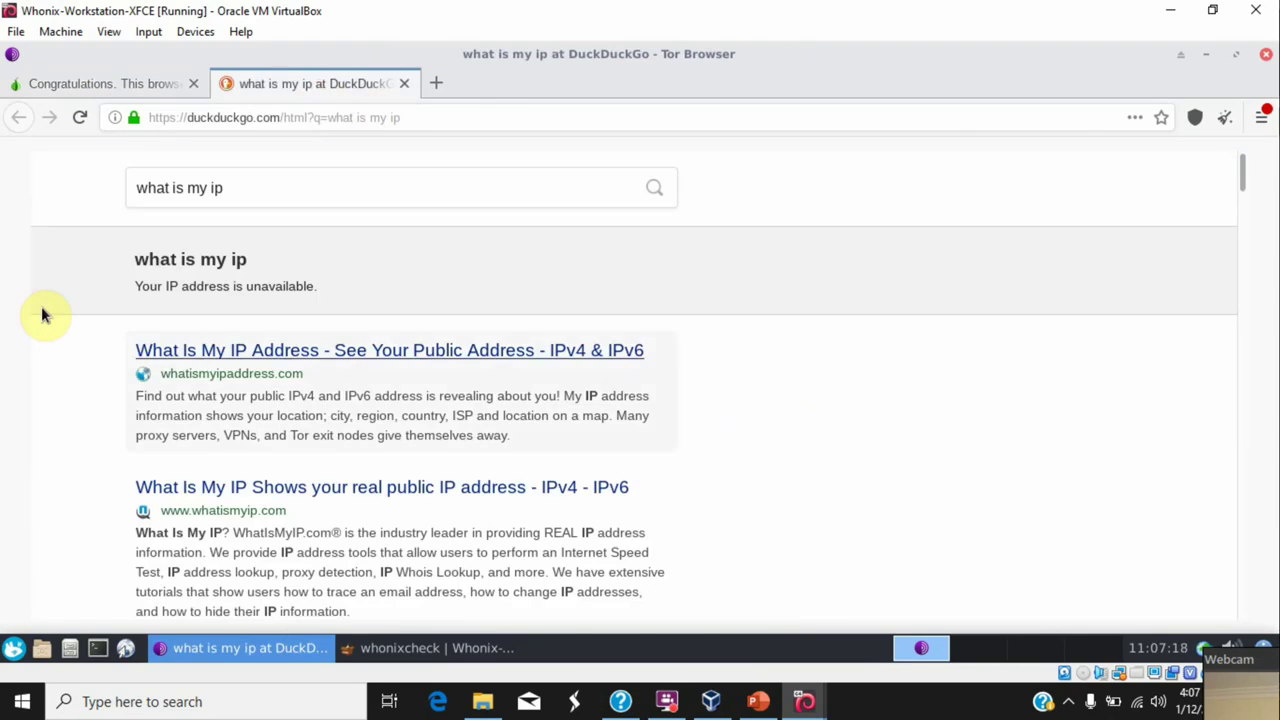
{"action": "right_click", "coordinate": [388, 355]}
{"action": "left_click", "coordinate": [496, 366]}
{"action": "scroll", "coordinate": [80, 369], "scroll_direction": "down", "scroll_amount": 2}
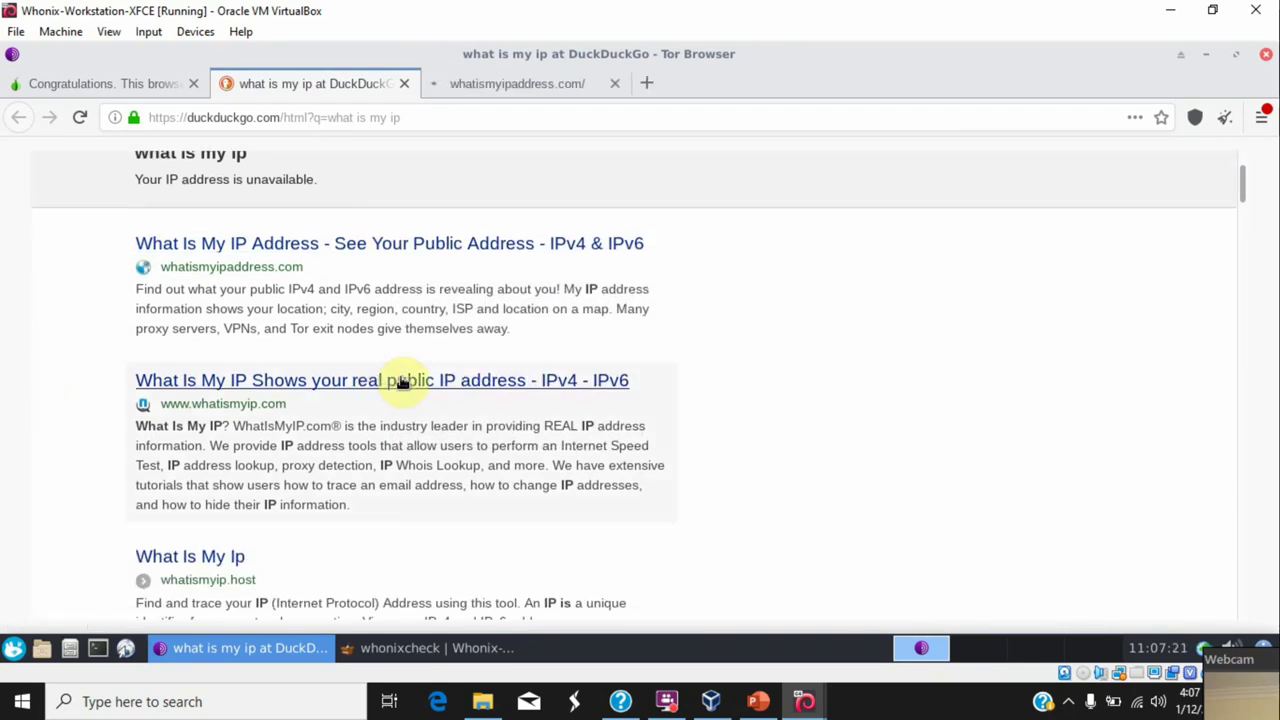
{"action": "right_click", "coordinate": [403, 382]}
{"action": "left_click", "coordinate": [496, 397]}
{"action": "scroll", "coordinate": [118, 447], "scroll_direction": "down", "scroll_amount": 2}
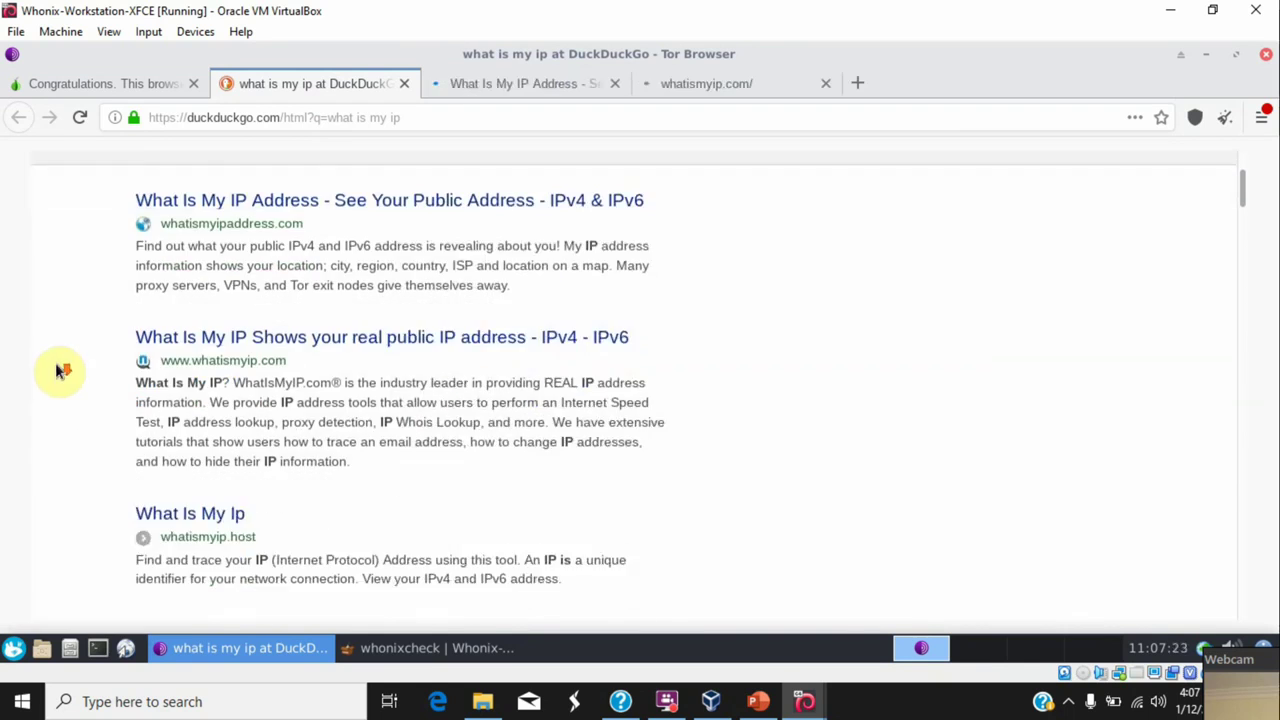
{"action": "right_click", "coordinate": [205, 451]}
{"action": "left_click", "coordinate": [285, 470]}
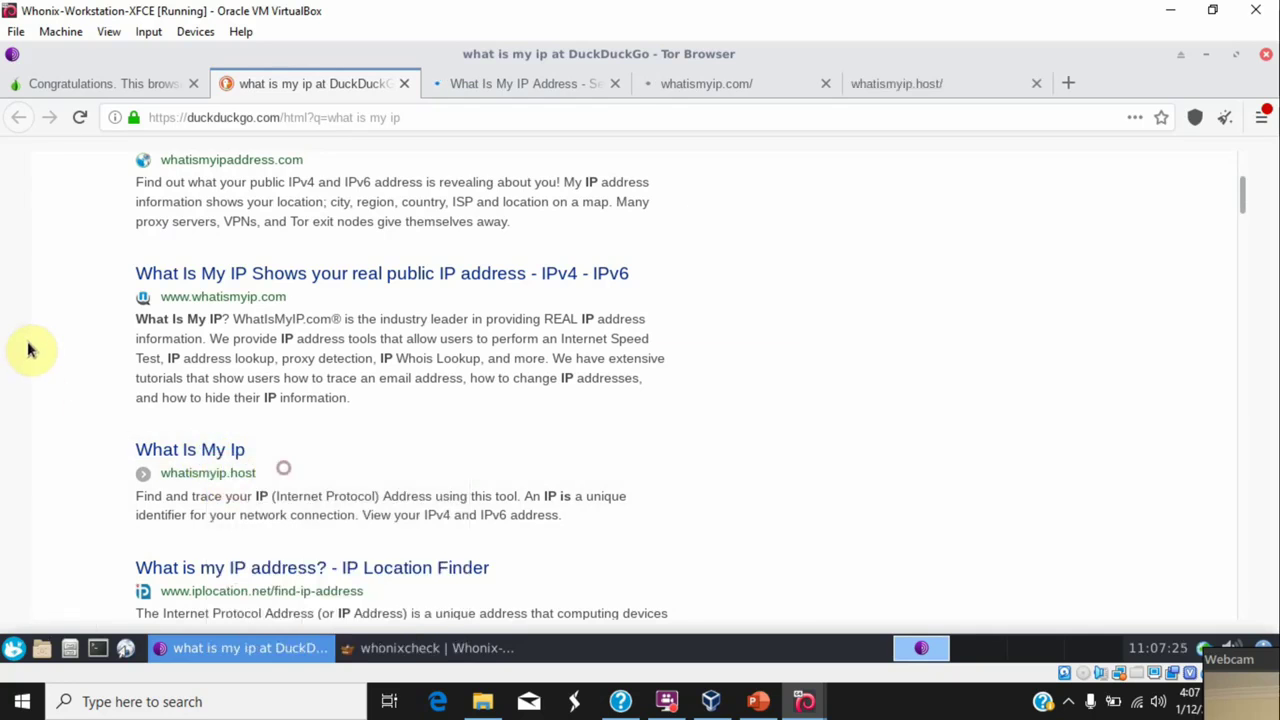
Examine the reported IP address, ISP and country on the whatismyipaddress.com page
{"action": "left_click", "coordinate": [517, 82]}
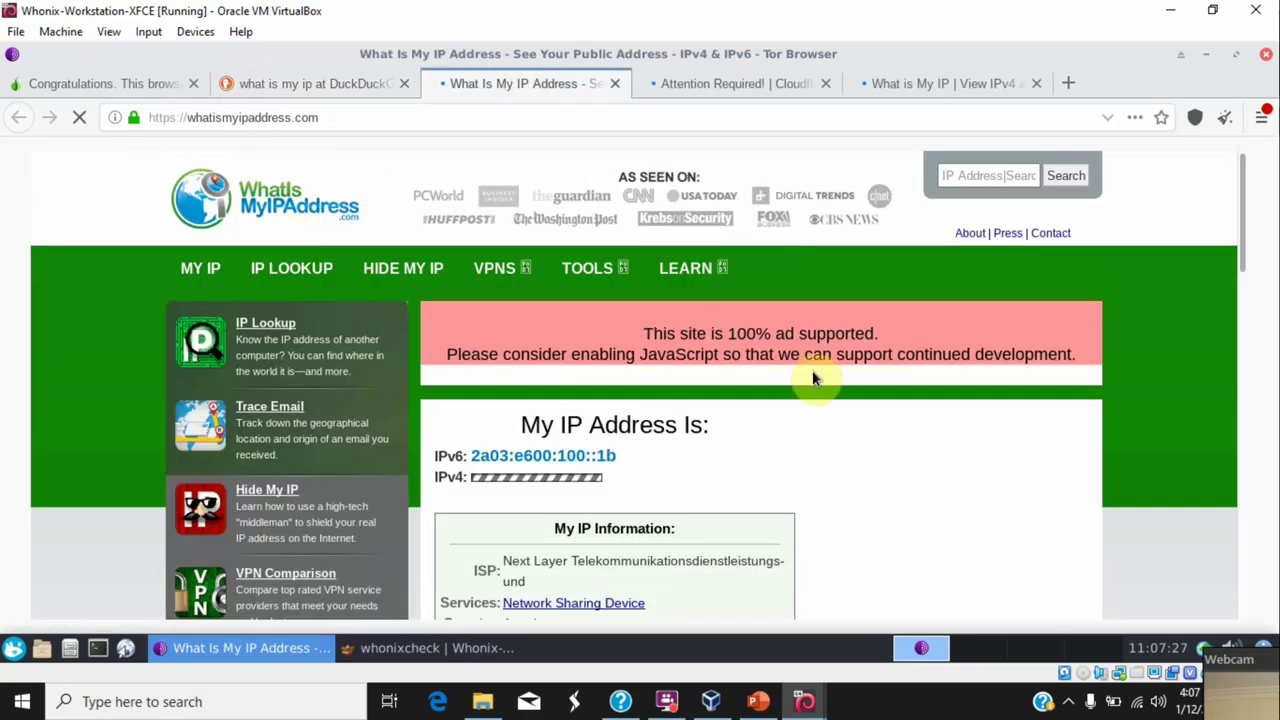
{"action": "scroll", "coordinate": [718, 431], "scroll_direction": "down", "scroll_amount": 2}
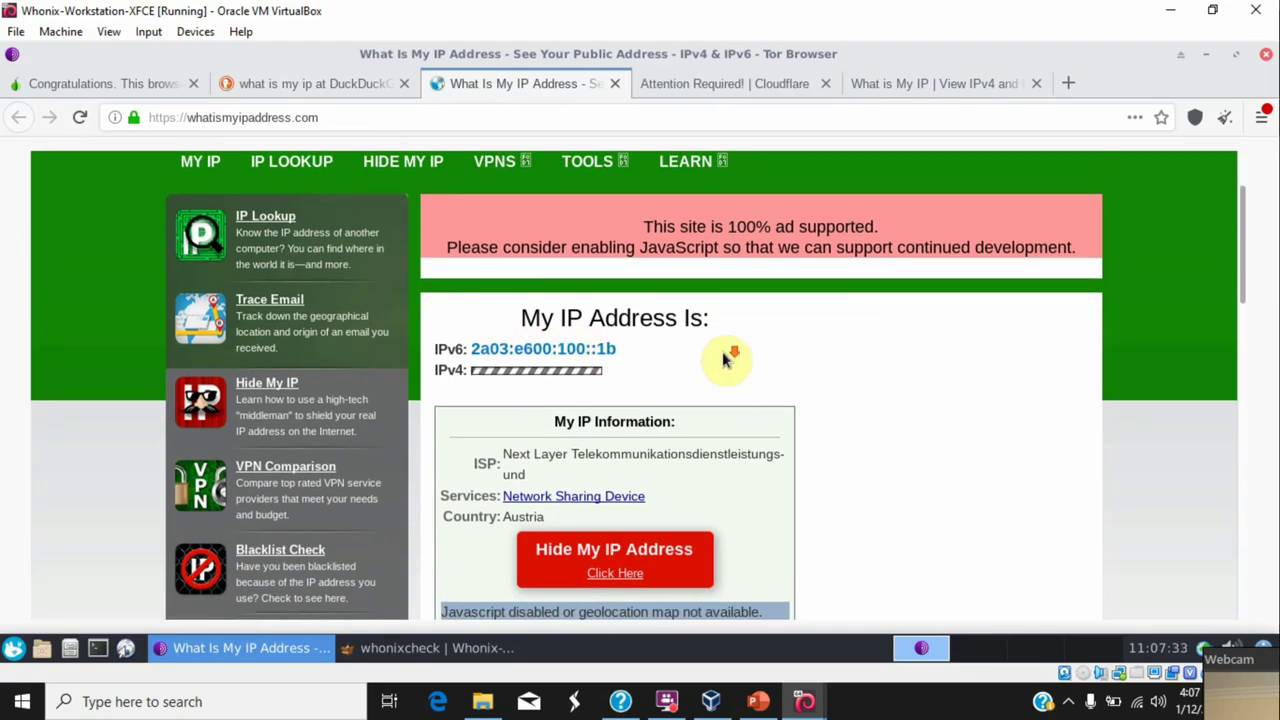
{"action": "scroll", "coordinate": [740, 356], "scroll_direction": "down", "scroll_amount": 1}
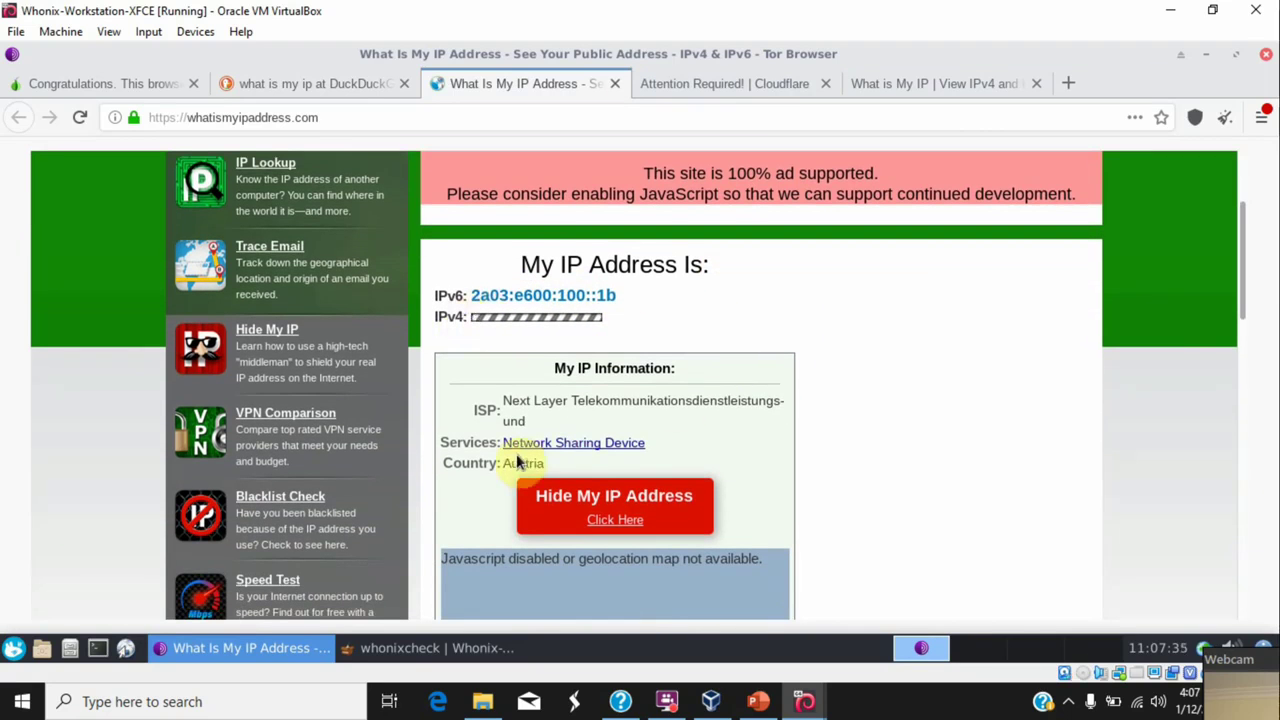
{"action": "scroll", "coordinate": [785, 414], "scroll_direction": "down", "scroll_amount": 1}
{"action": "scroll", "coordinate": [785, 414], "scroll_direction": "down", "scroll_amount": 3}
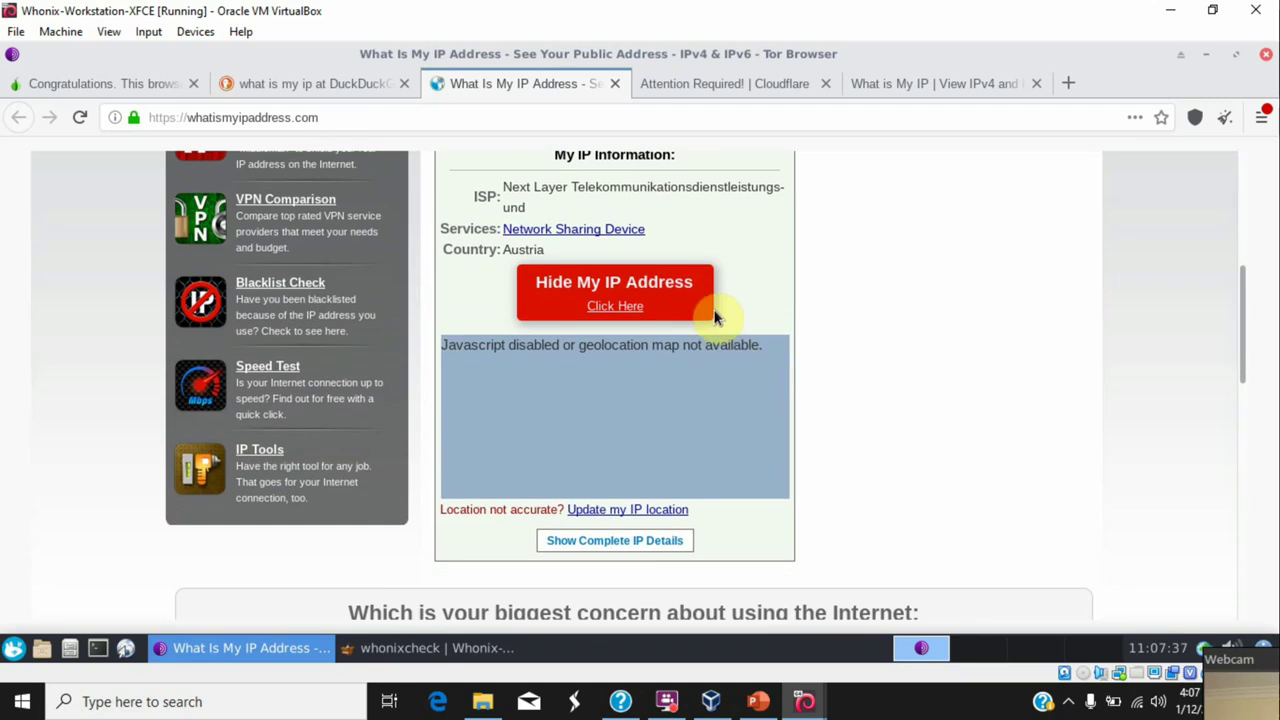
Examine the IP v4 address reported on the whatismyip.host page, dismissing the whonixcheck report
{"action": "key", "text": "ctrl+Tab"}
{"action": "left_click", "coordinate": [899, 87]}
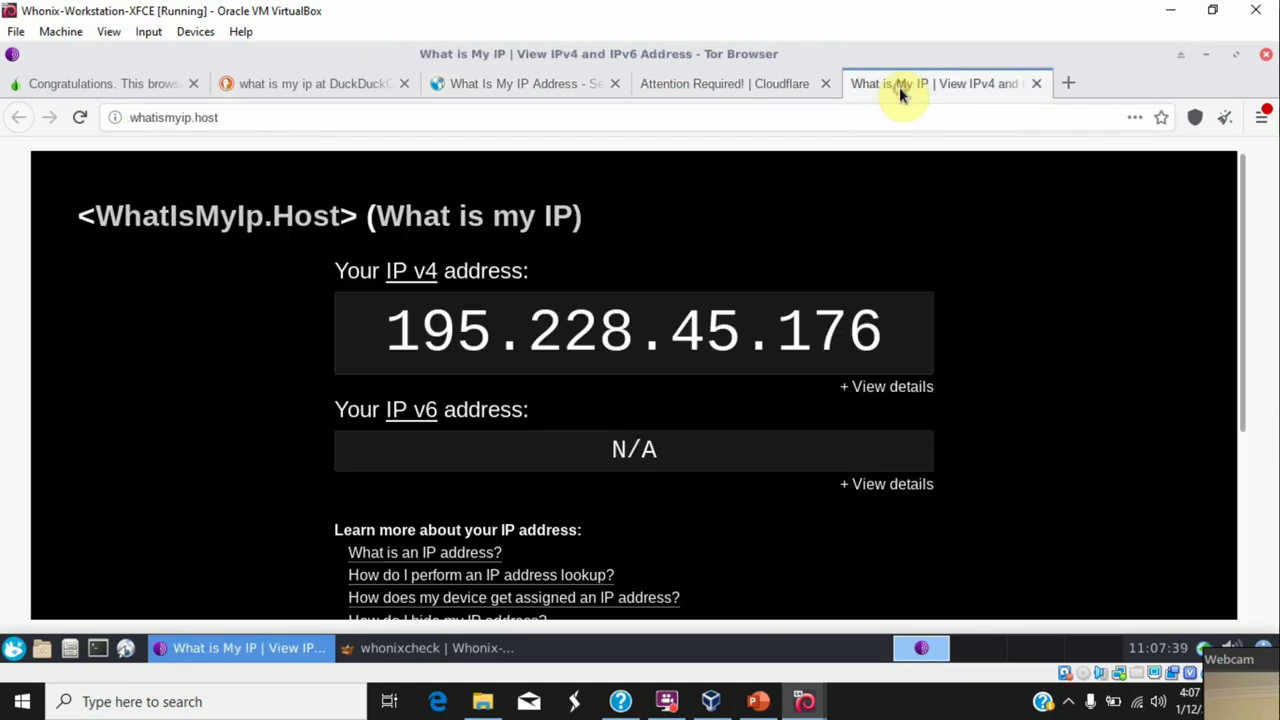
{"action": "left_click_drag", "start_coordinate": [397, 331], "coordinate": [737, 328]}
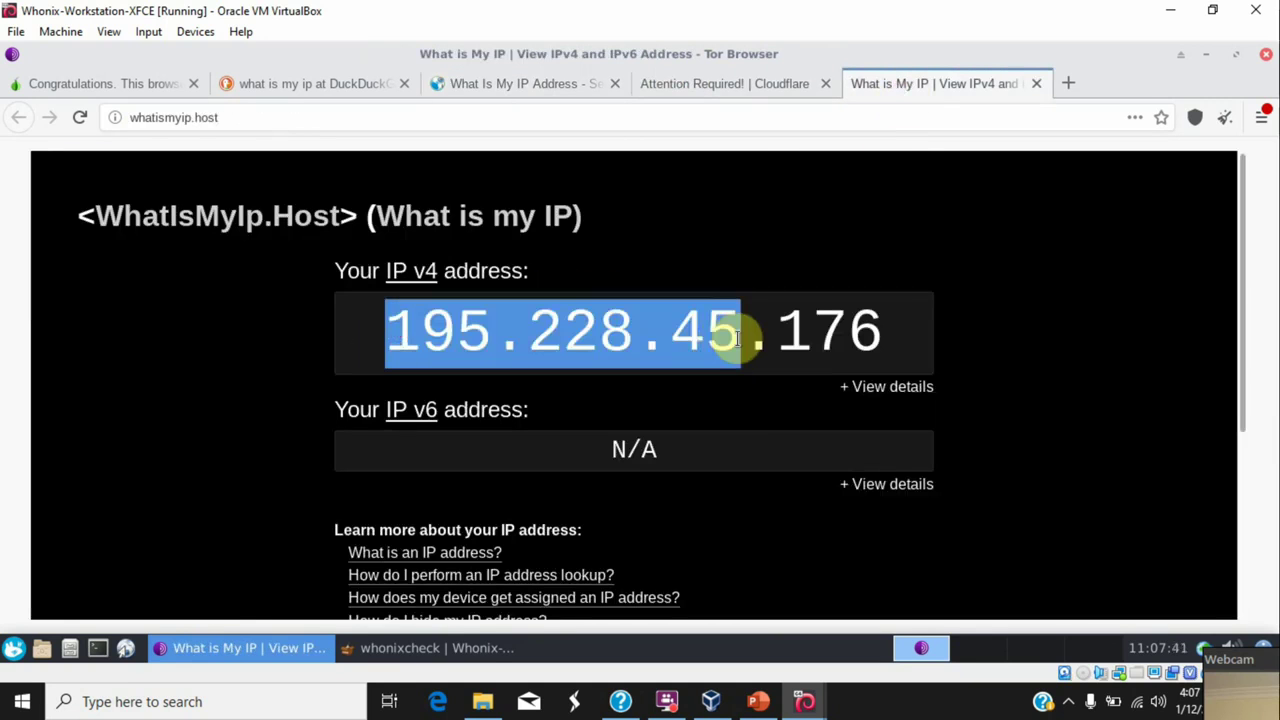
{"action": "left_click", "coordinate": [763, 328]}
{"action": "scroll", "coordinate": [758, 337], "scroll_direction": "down", "scroll_amount": 3}
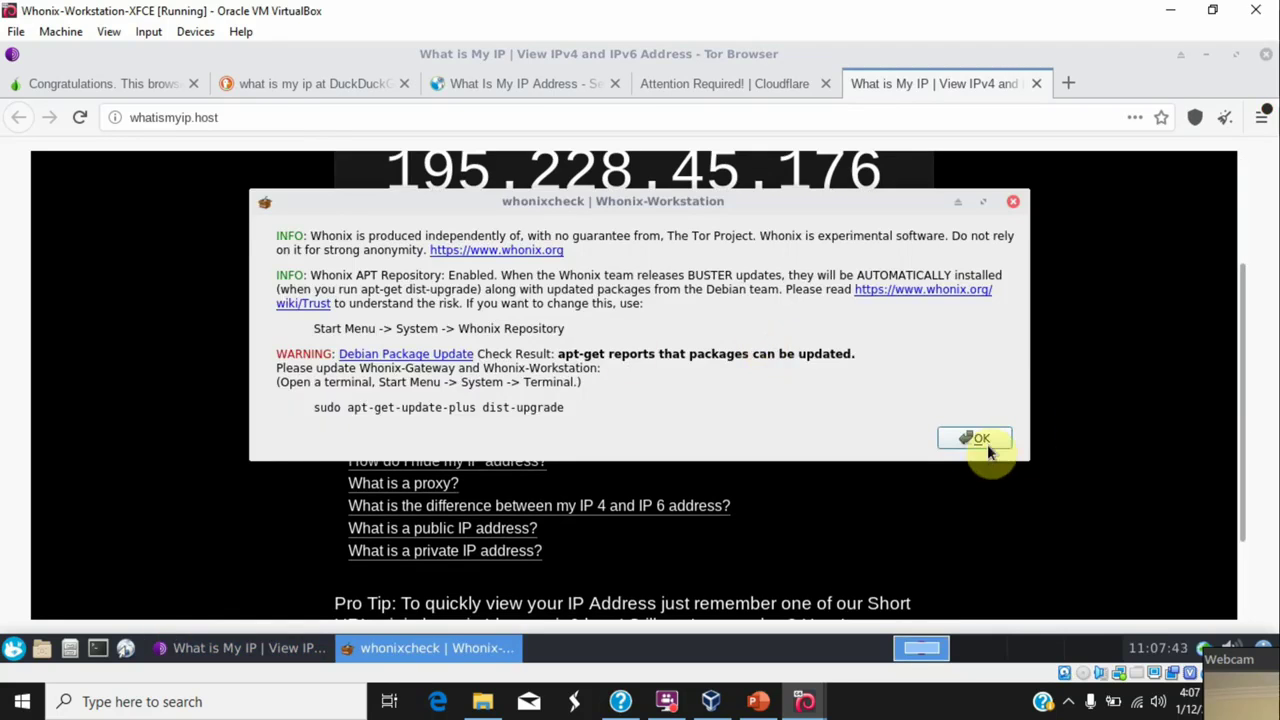
{"action": "left_click", "coordinate": [984, 445]}
{"action": "scroll", "coordinate": [650, 285], "scroll_direction": "up", "scroll_amount": 2}
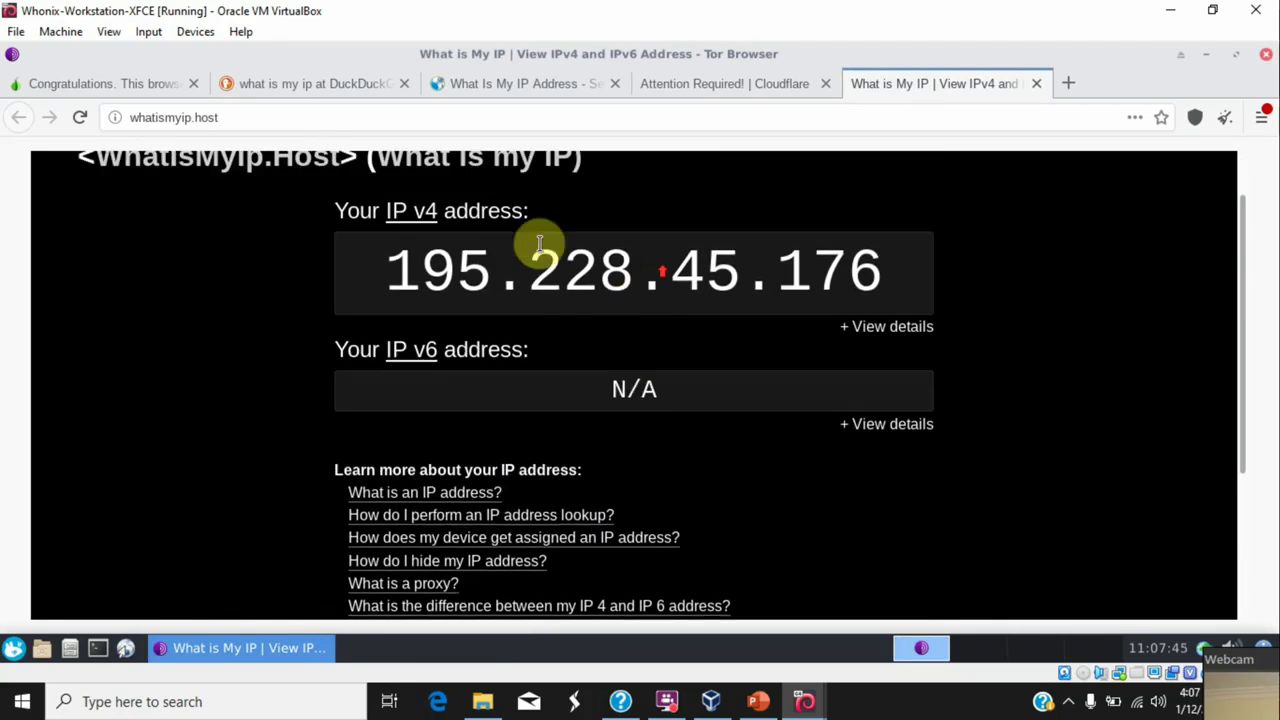
{"action": "left_click_drag", "start_coordinate": [560, 272], "coordinate": [806, 276]}
{"action": "left_click", "coordinate": [862, 278]}
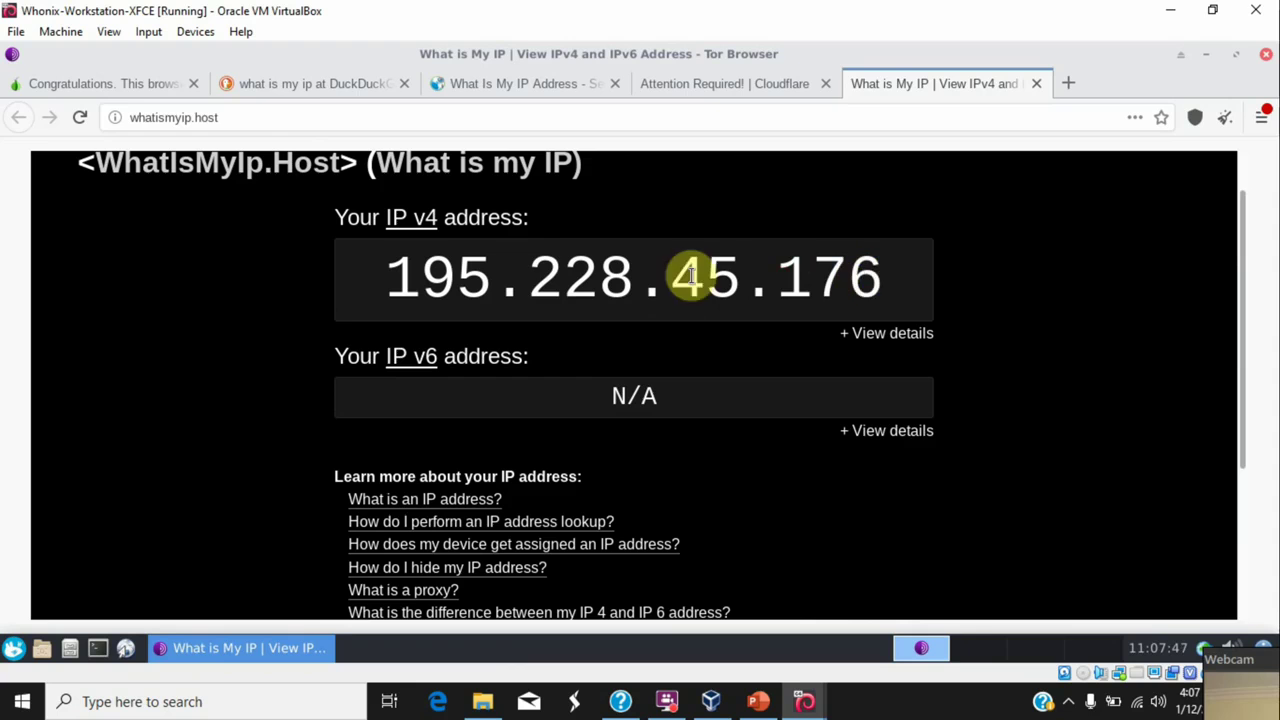
Switch to PowerPoint, view slide 8, "Working of TOR", and return to the workstation by minimizing the presentation
{"action": "left_click", "coordinate": [760, 703]}
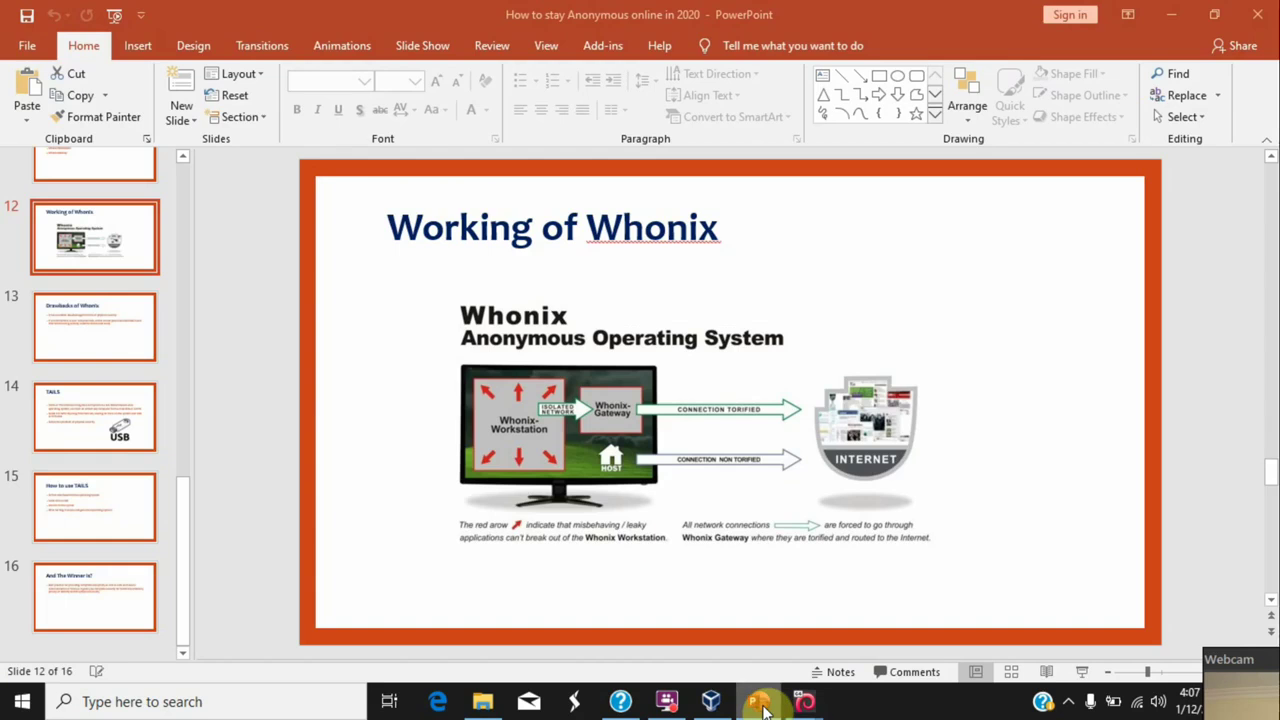
{"action": "scroll", "coordinate": [103, 347], "scroll_direction": "up", "scroll_amount": 5}
{"action": "scroll", "coordinate": [125, 341], "scroll_direction": "up", "scroll_amount": 2}
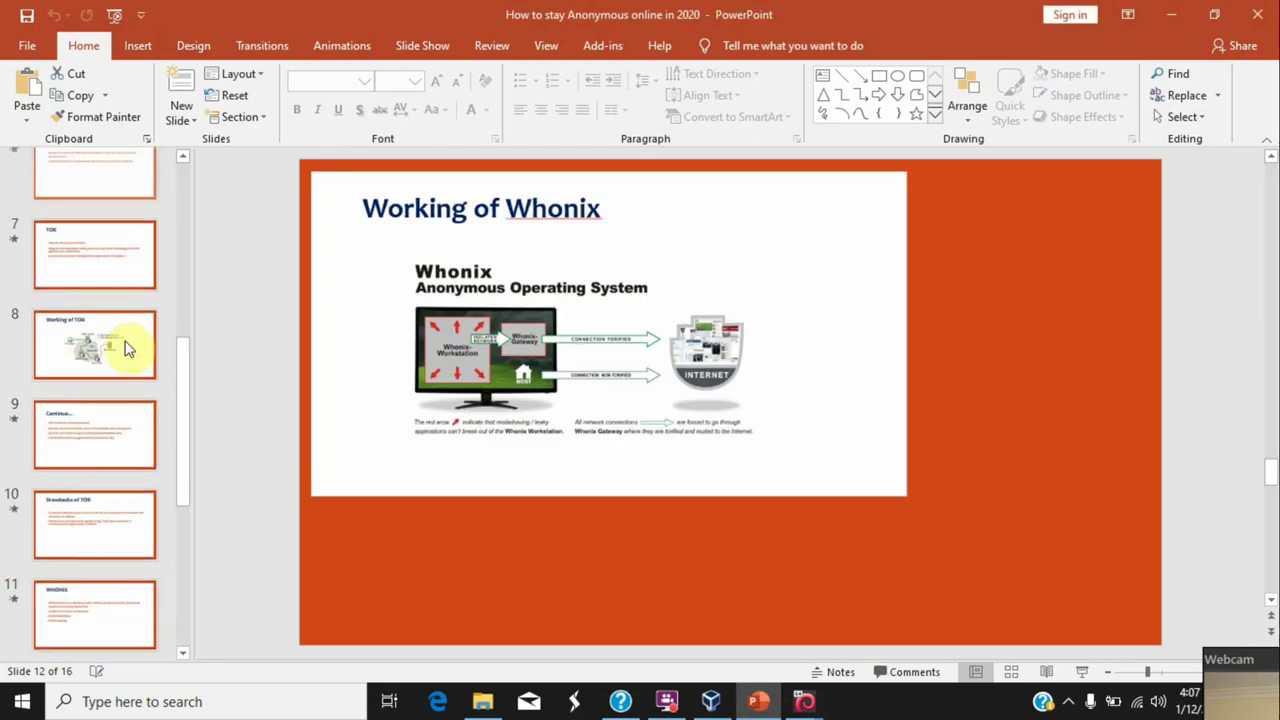
{"action": "left_click", "coordinate": [100, 390]}
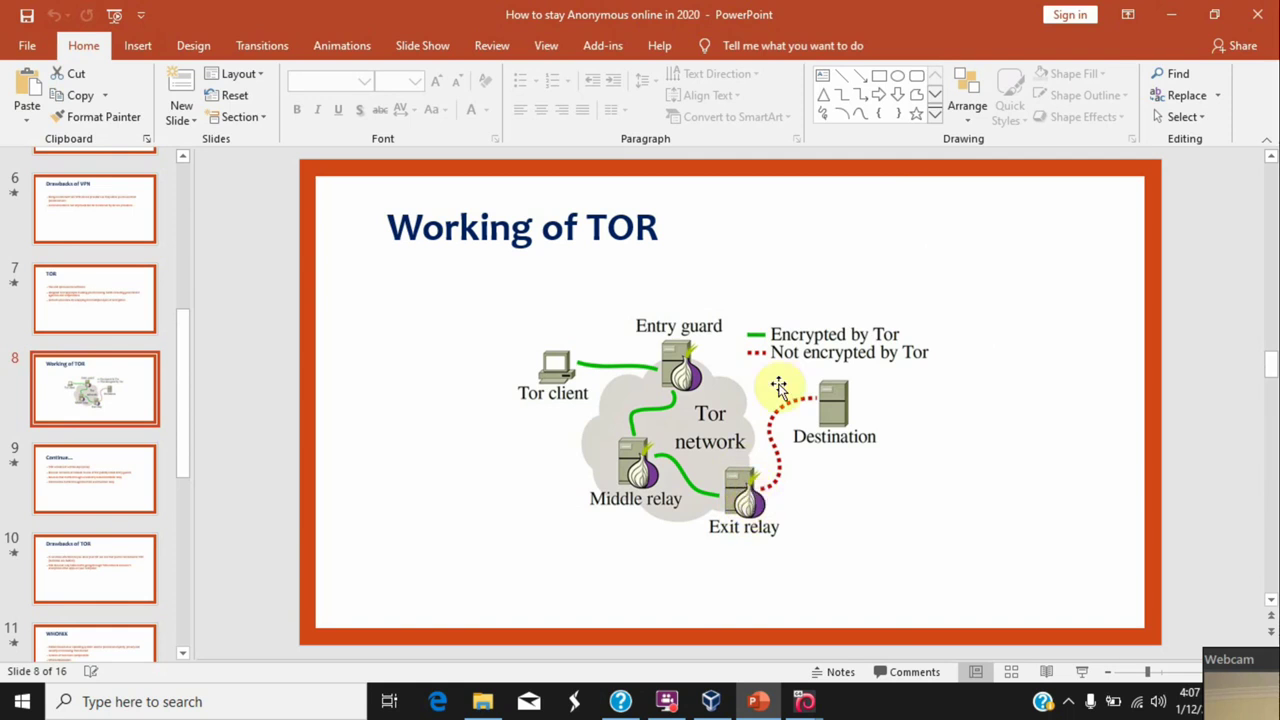
{"action": "left_click", "coordinate": [1182, 14]}
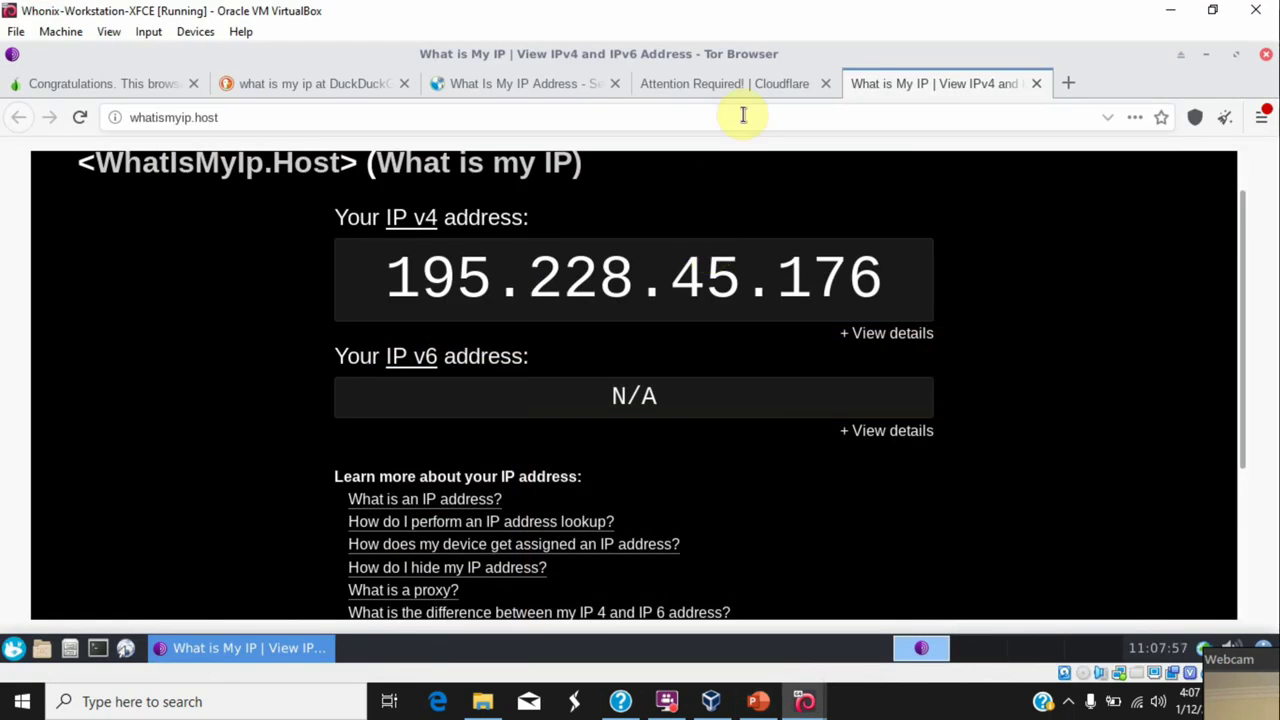
Open the detailed information for the IP v4 address on whatismyip.host
{"action": "left_click", "coordinate": [900, 334]}
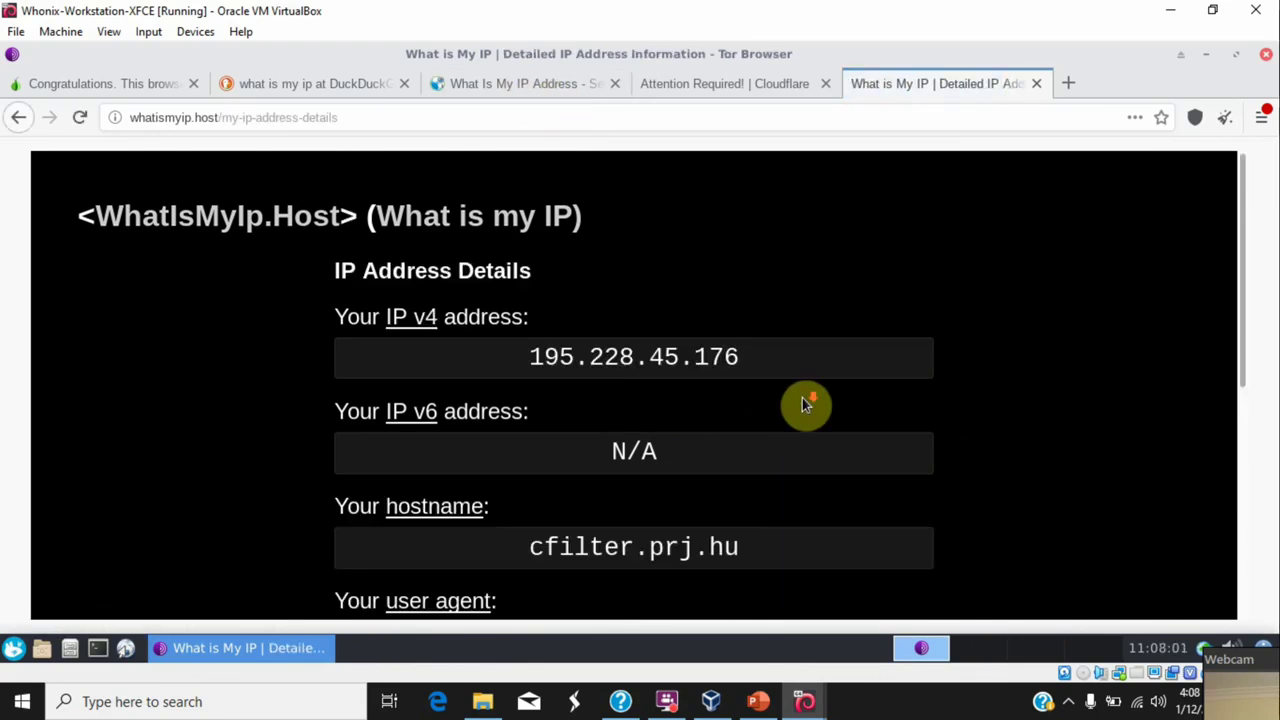
Examine the IP v4, IP v6, hostname and user agent entries on the whatismyip.host details page
{"action": "scroll", "coordinate": [802, 405], "scroll_direction": "down", "scroll_amount": 2}
{"action": "scroll", "coordinate": [802, 400], "scroll_direction": "down", "scroll_amount": 2}
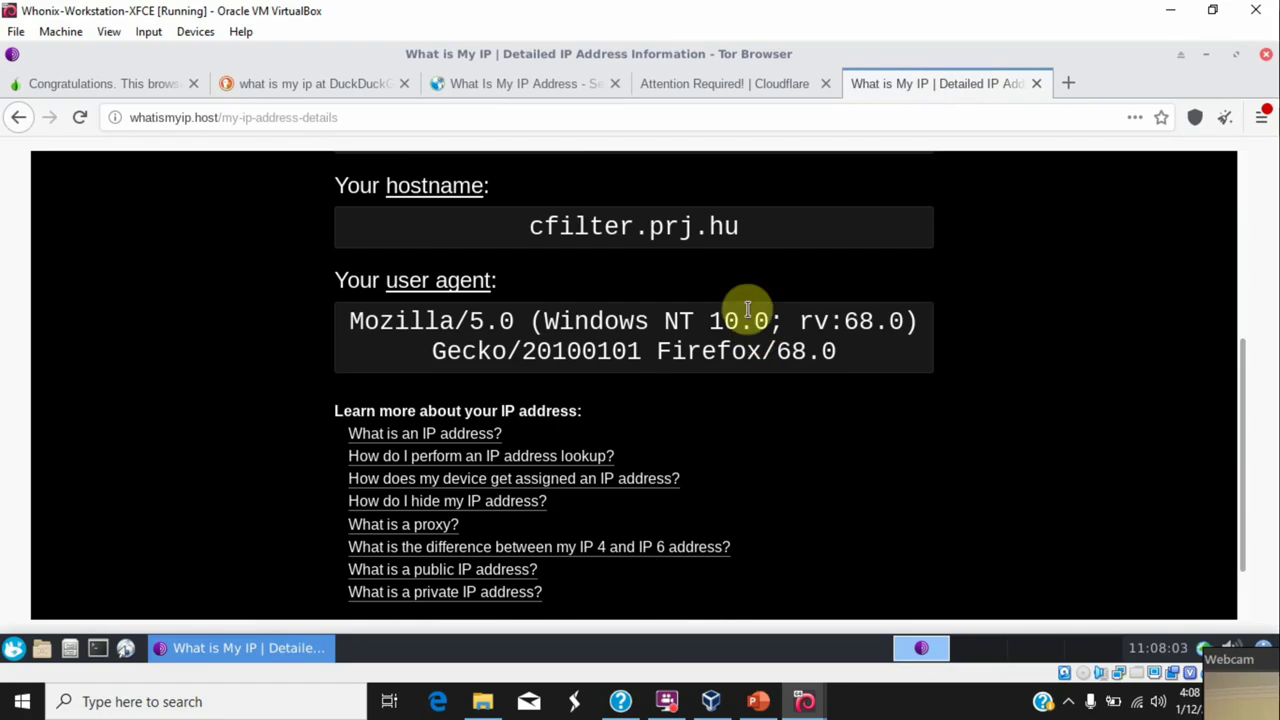
{"action": "scroll", "coordinate": [770, 316], "scroll_direction": "down", "scroll_amount": 1}
{"action": "scroll", "coordinate": [786, 320], "scroll_direction": "up", "scroll_amount": 4}
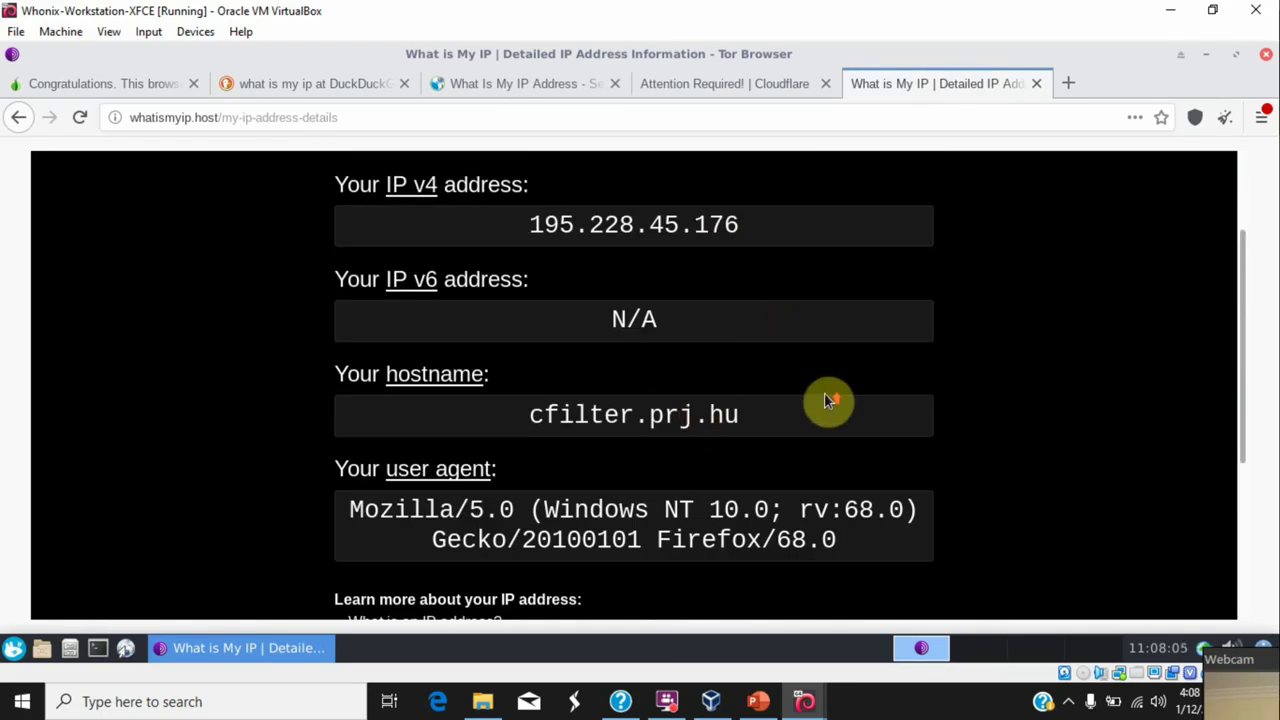
{"action": "scroll", "coordinate": [829, 400], "scroll_direction": "up", "scroll_amount": 2}
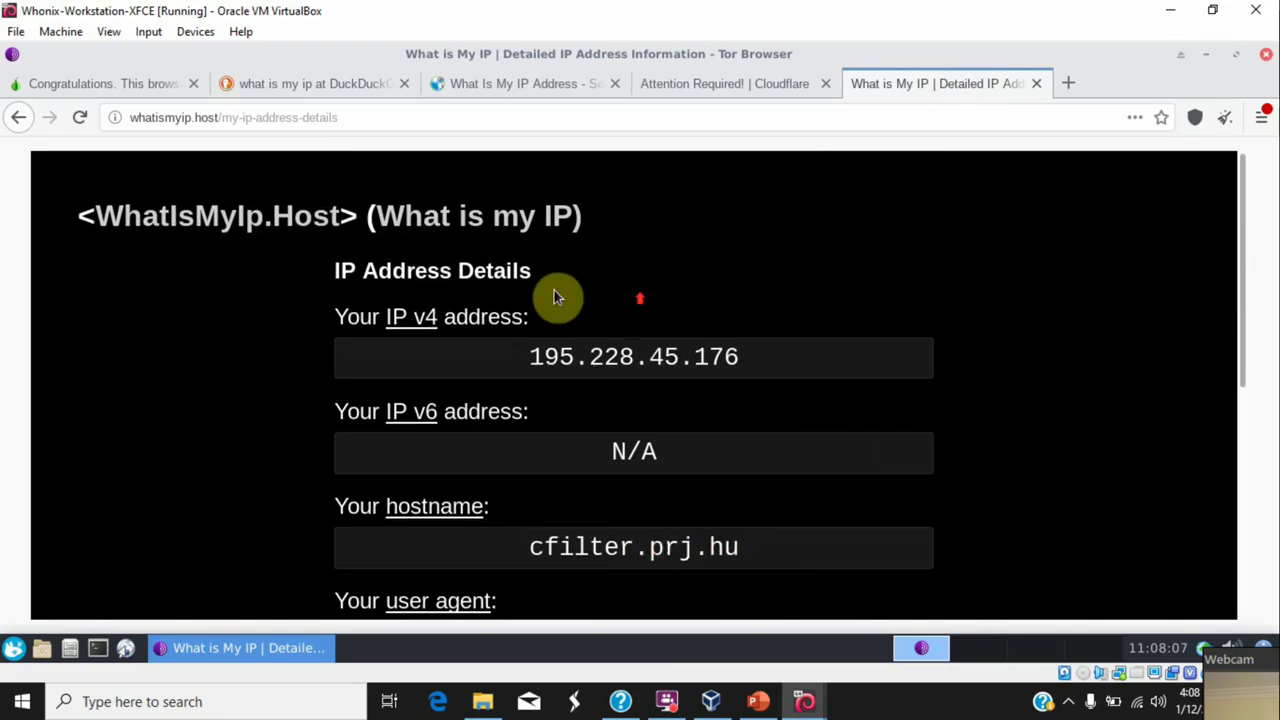
From the DuckDuckGo results, open whatismyip.host in a new tab and open the iplocation.net IP Location Finder result
{"action": "left_click", "coordinate": [305, 88]}
{"action": "scroll", "coordinate": [187, 366], "scroll_direction": "down", "scroll_amount": 2}
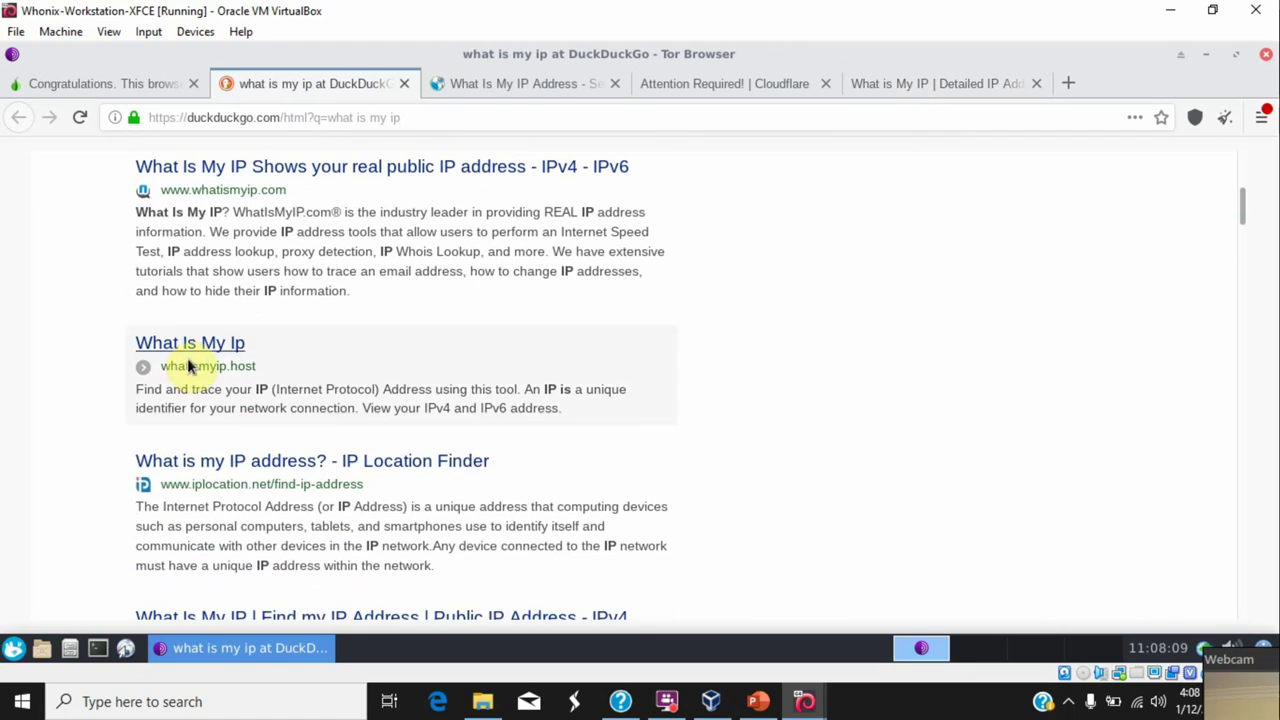
{"action": "right_click", "coordinate": [213, 350]}
{"action": "left_click", "coordinate": [257, 363]}
{"action": "scroll", "coordinate": [109, 357], "scroll_direction": "down", "scroll_amount": 2}
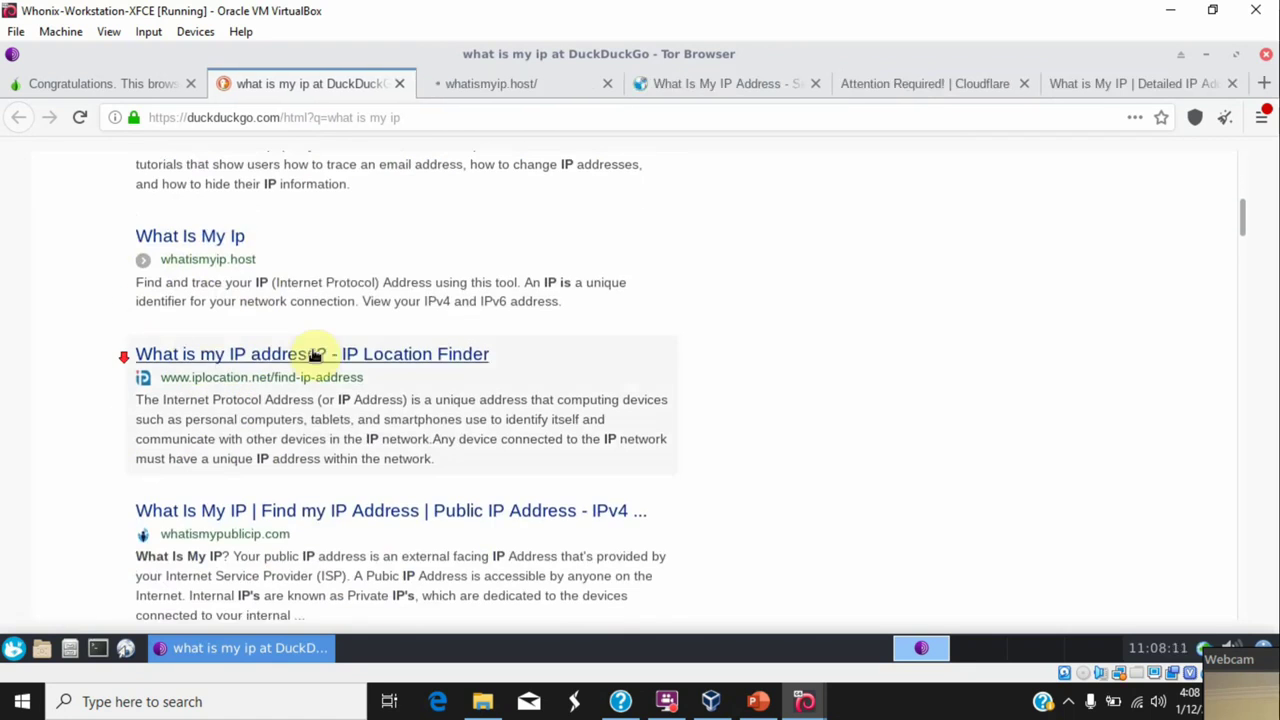
{"action": "left_click", "coordinate": [237, 354]}
Compare the IP address reported on iplocation.net with the one on the whatismyip.host details page
{"action": "left_click_drag", "start_coordinate": [647, 394], "coordinate": [768, 394]}
{"action": "left_click", "coordinate": [911, 85]}
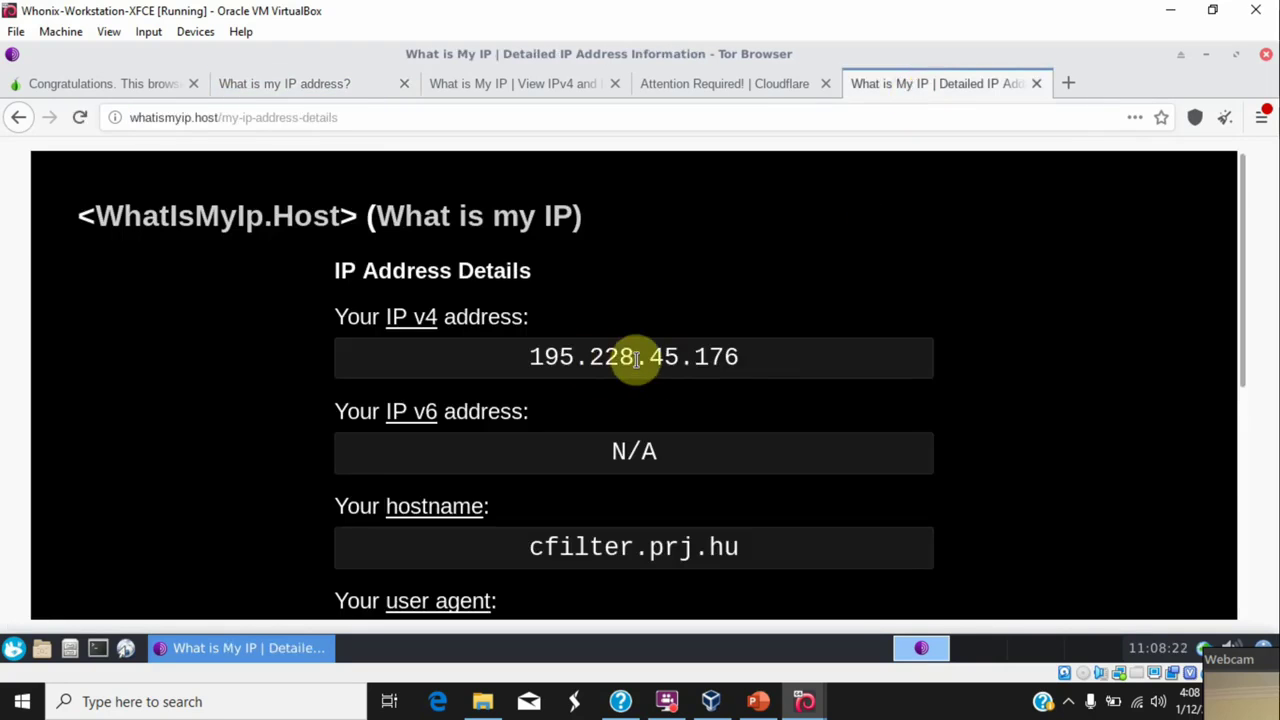
{"action": "left_click", "coordinate": [289, 88]}
Examine the IP Address Details table on iplocation.net, including the IP location, host name, proxy and OS
{"action": "scroll", "coordinate": [771, 391], "scroll_direction": "down", "scroll_amount": 5}
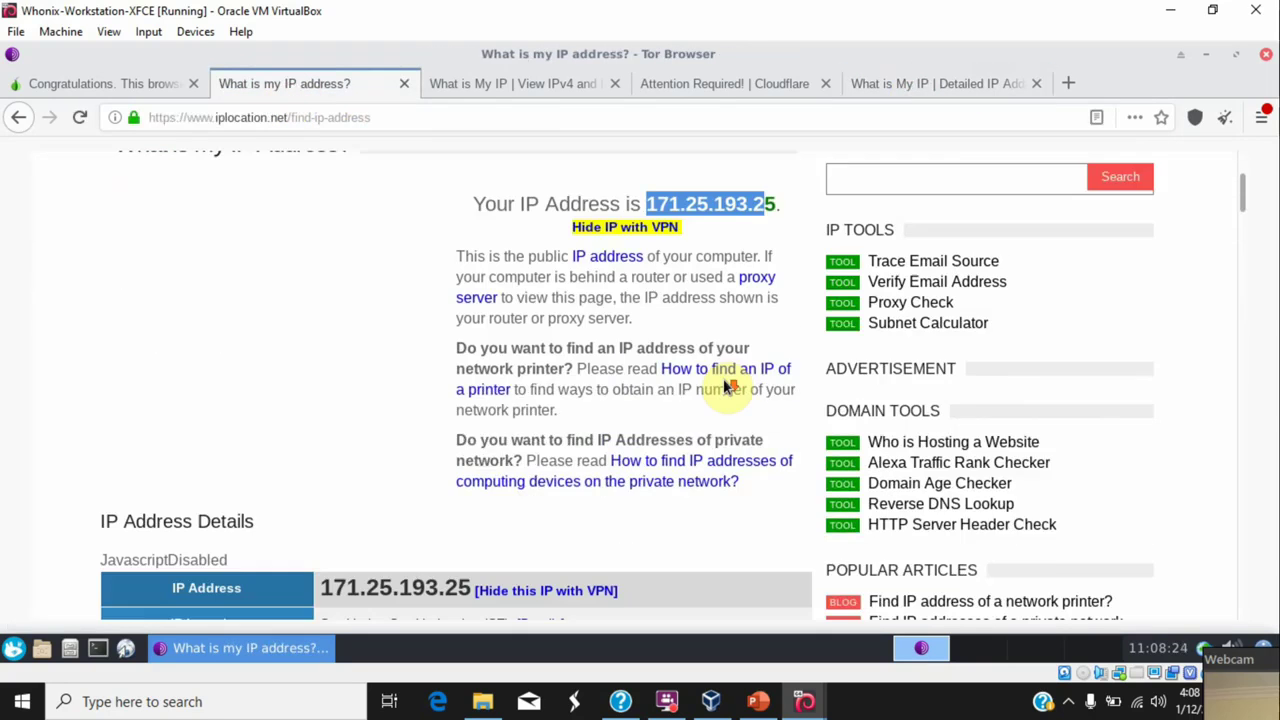
{"action": "scroll", "coordinate": [343, 466], "scroll_direction": "down", "scroll_amount": 2}
{"action": "scroll", "coordinate": [543, 277], "scroll_direction": "down", "scroll_amount": 3}
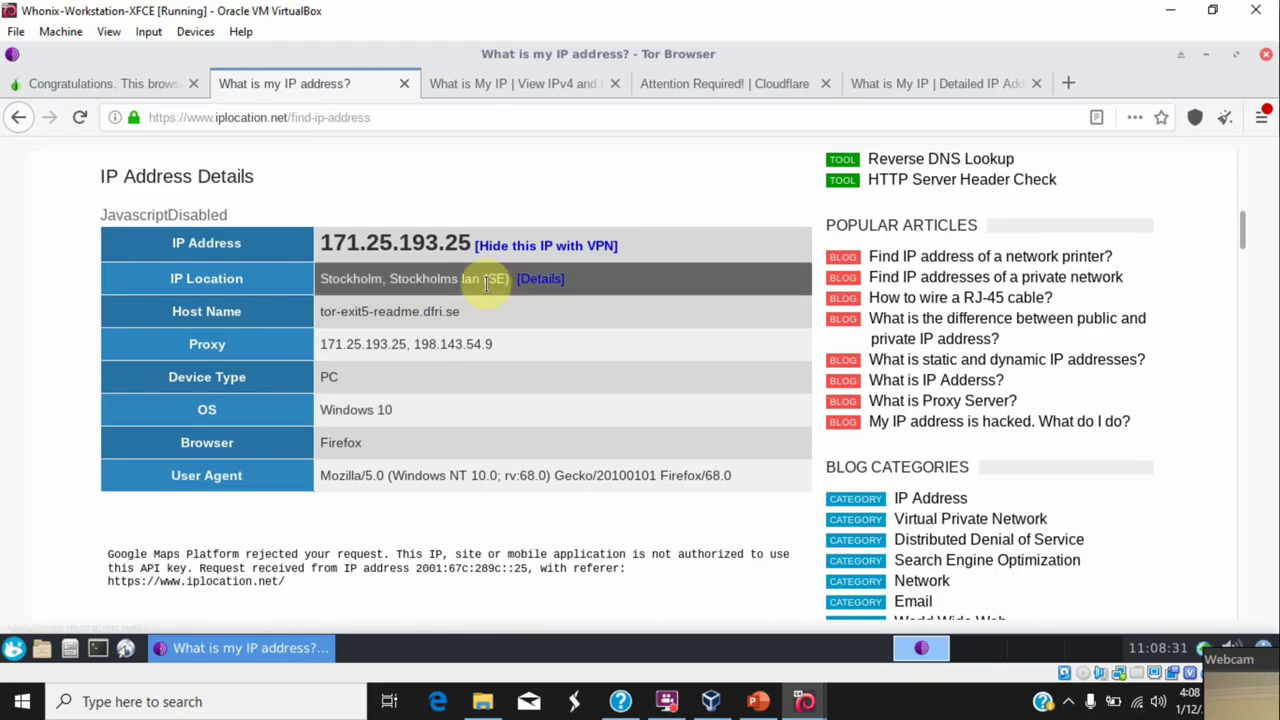
{"action": "scroll", "coordinate": [551, 363], "scroll_direction": "down", "scroll_amount": 4}
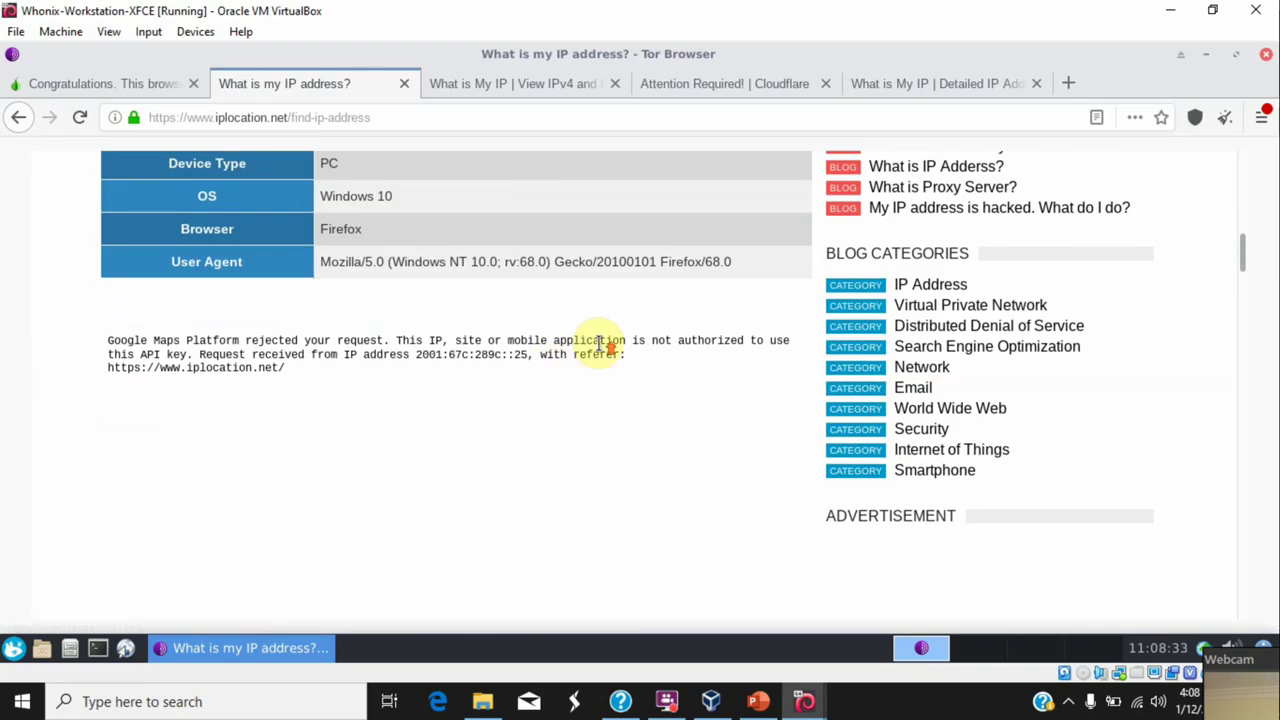
{"action": "scroll", "coordinate": [600, 345], "scroll_direction": "up", "scroll_amount": 10}
{"action": "scroll", "coordinate": [600, 345], "scroll_direction": "up", "scroll_amount": 5}
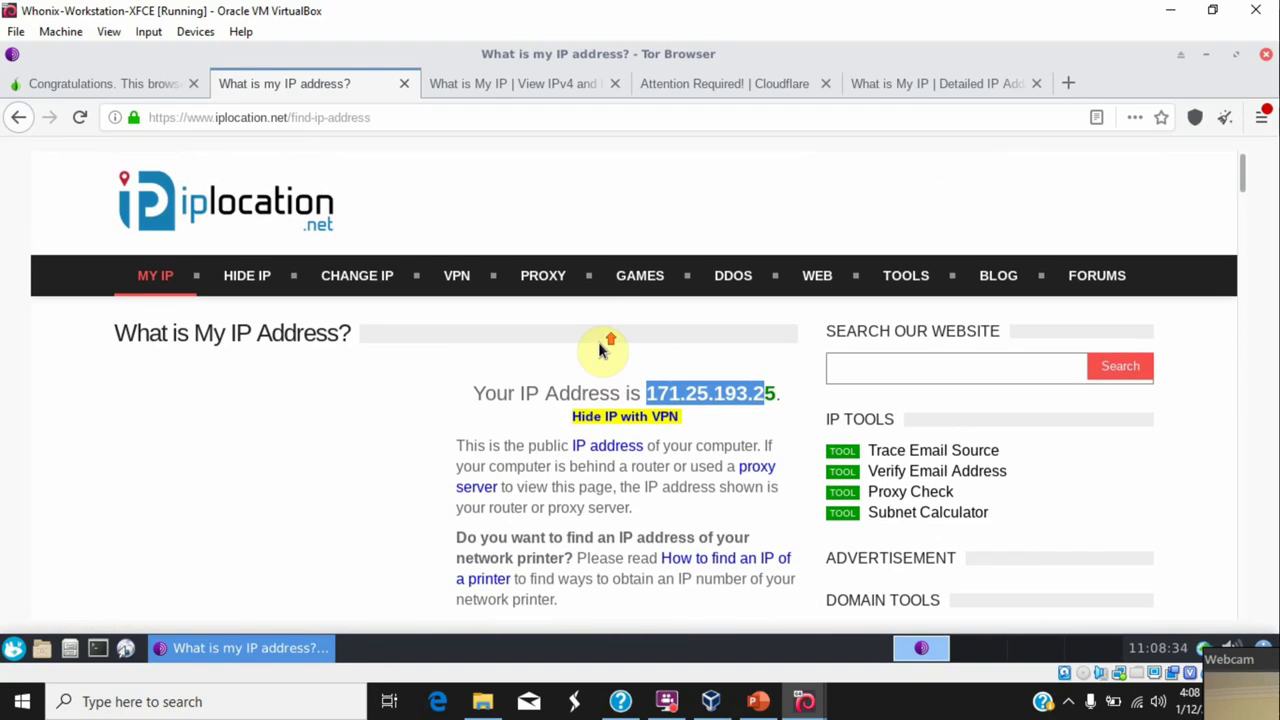
View the IP address on the check.torproject.org page, and quit Tor Browser with all its tabs
{"action": "left_click", "coordinate": [80, 85]}
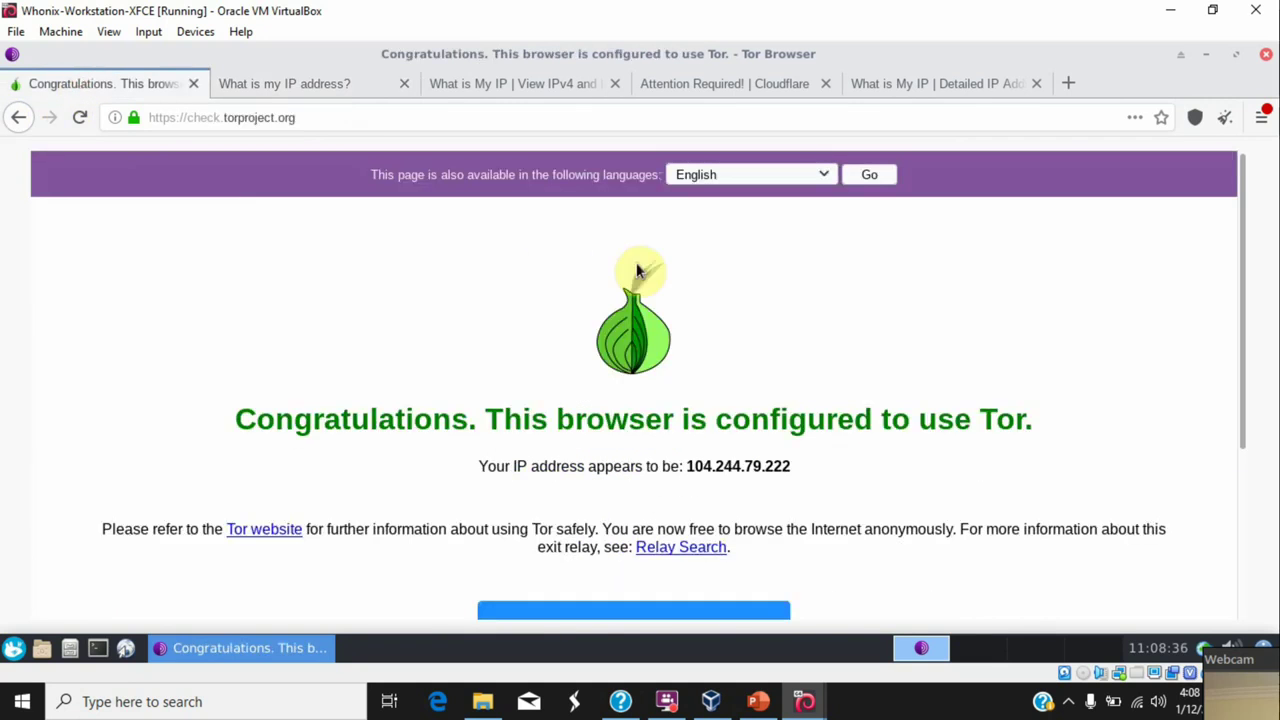
{"action": "left_click", "coordinate": [1265, 56]}
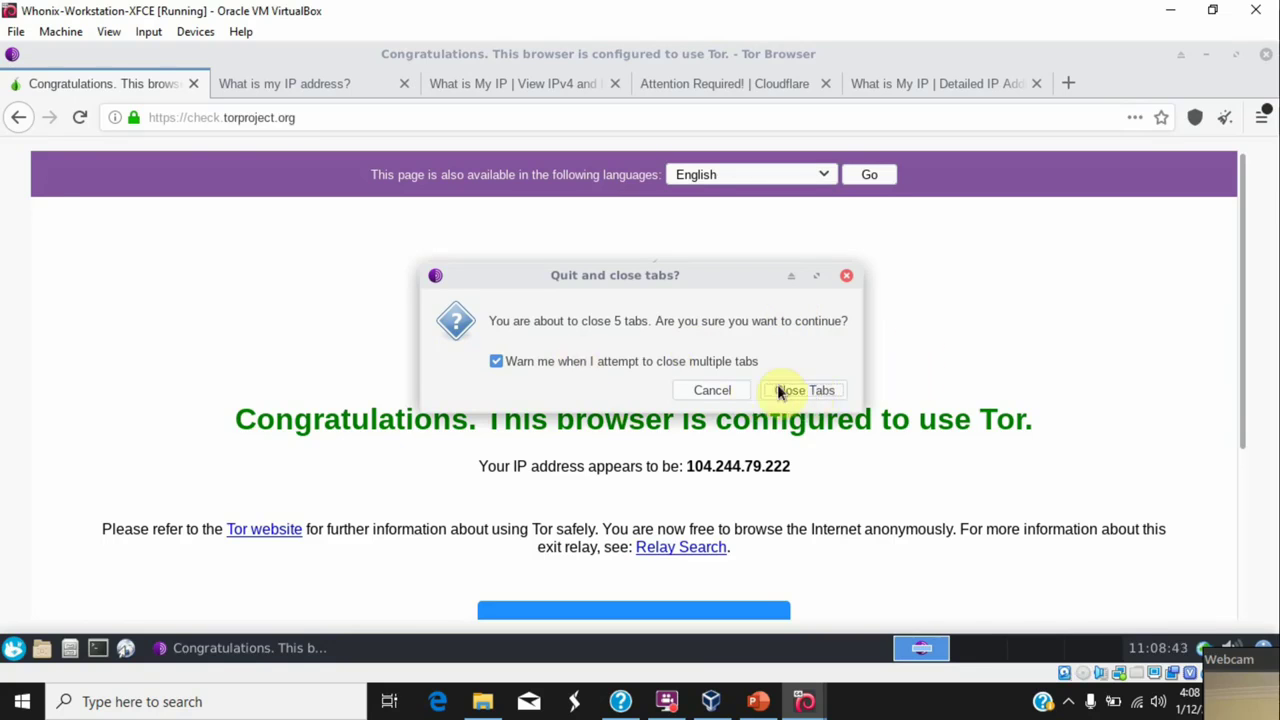
{"action": "left_click", "coordinate": [806, 390]}
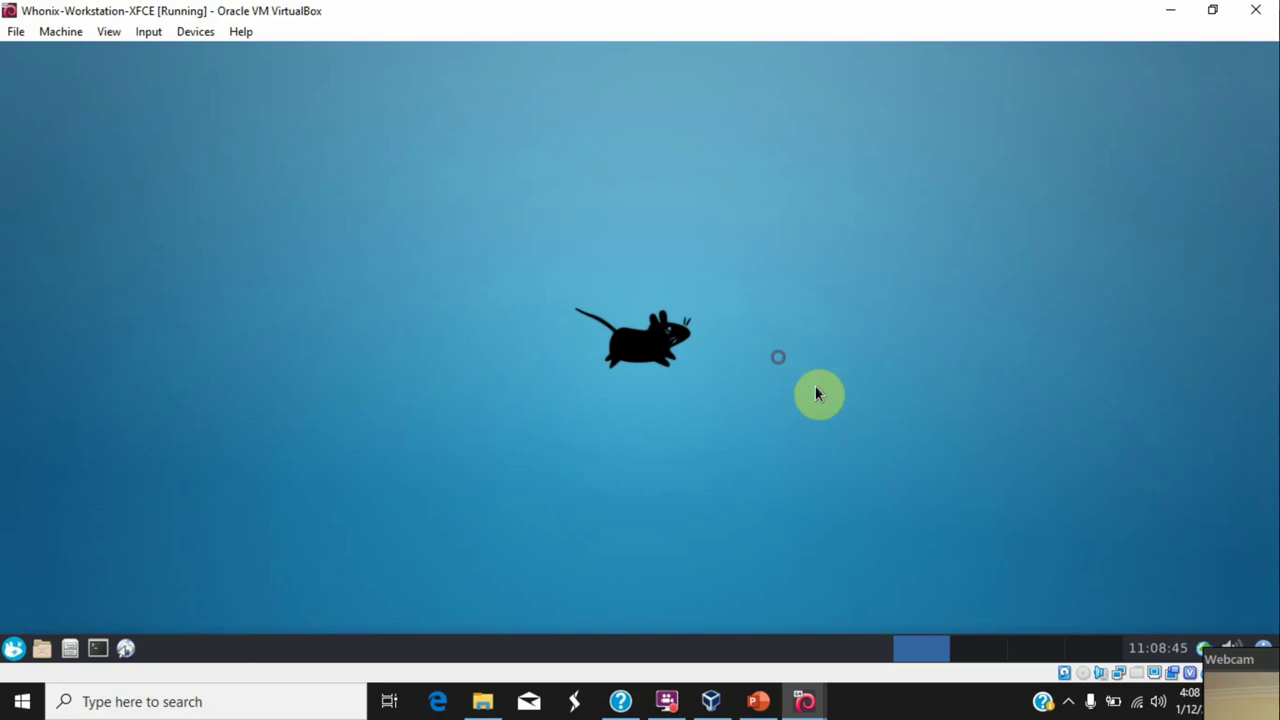
{"action": "left_click", "coordinate": [1258, 672]}
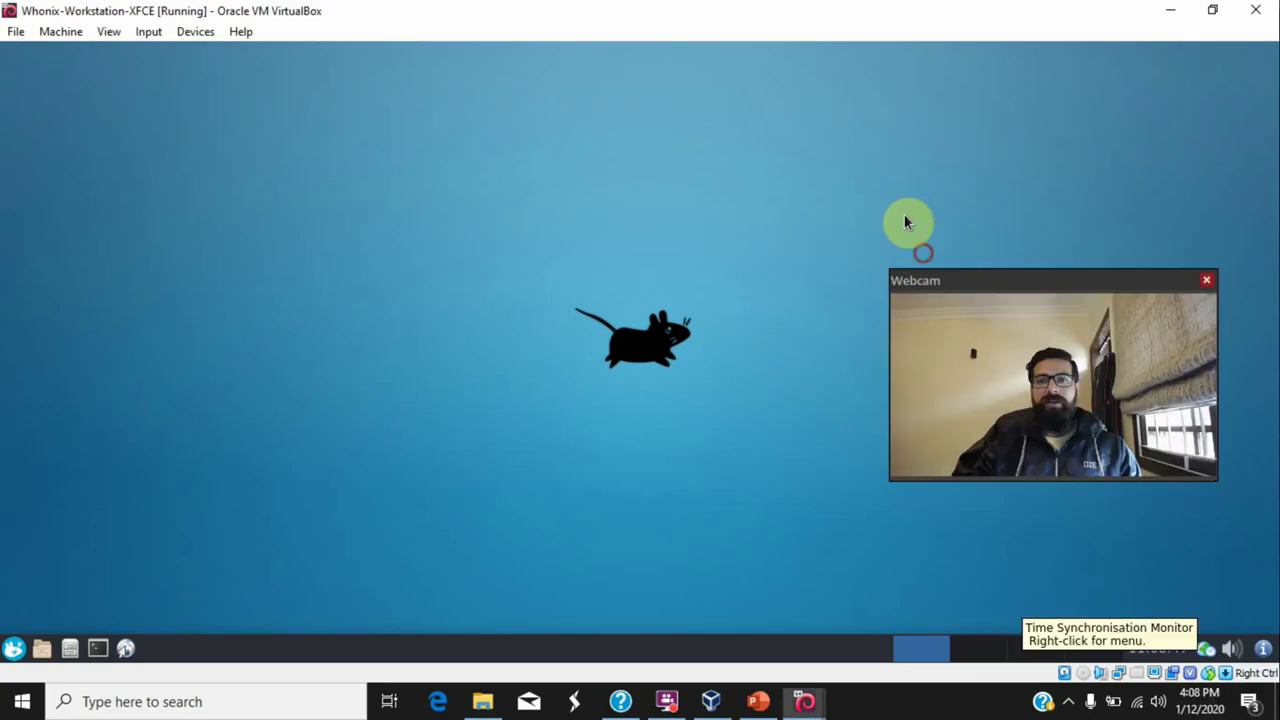
Look through the workstation's installed applications in the All and Internet categories, and close the application list
{"action": "left_click", "coordinate": [13, 649]}
{"action": "left_click", "coordinate": [334, 310]}
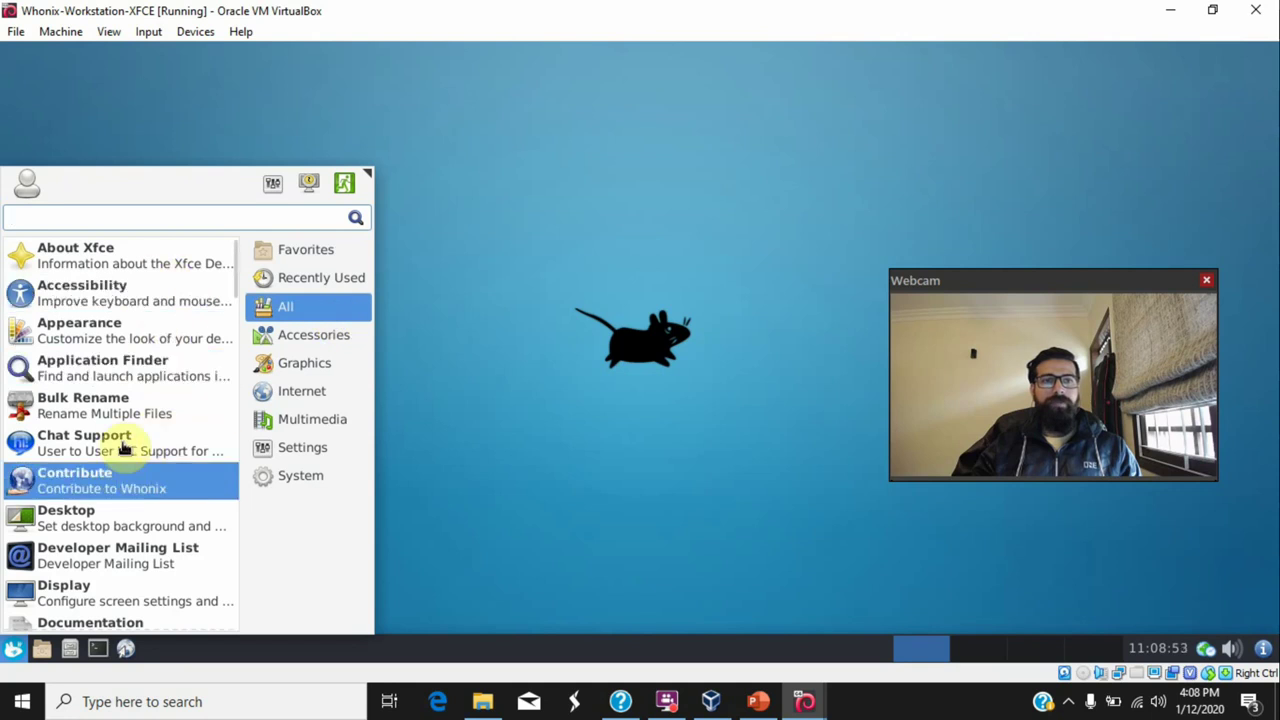
{"action": "scroll", "coordinate": [183, 350], "scroll_direction": "down", "scroll_amount": 2}
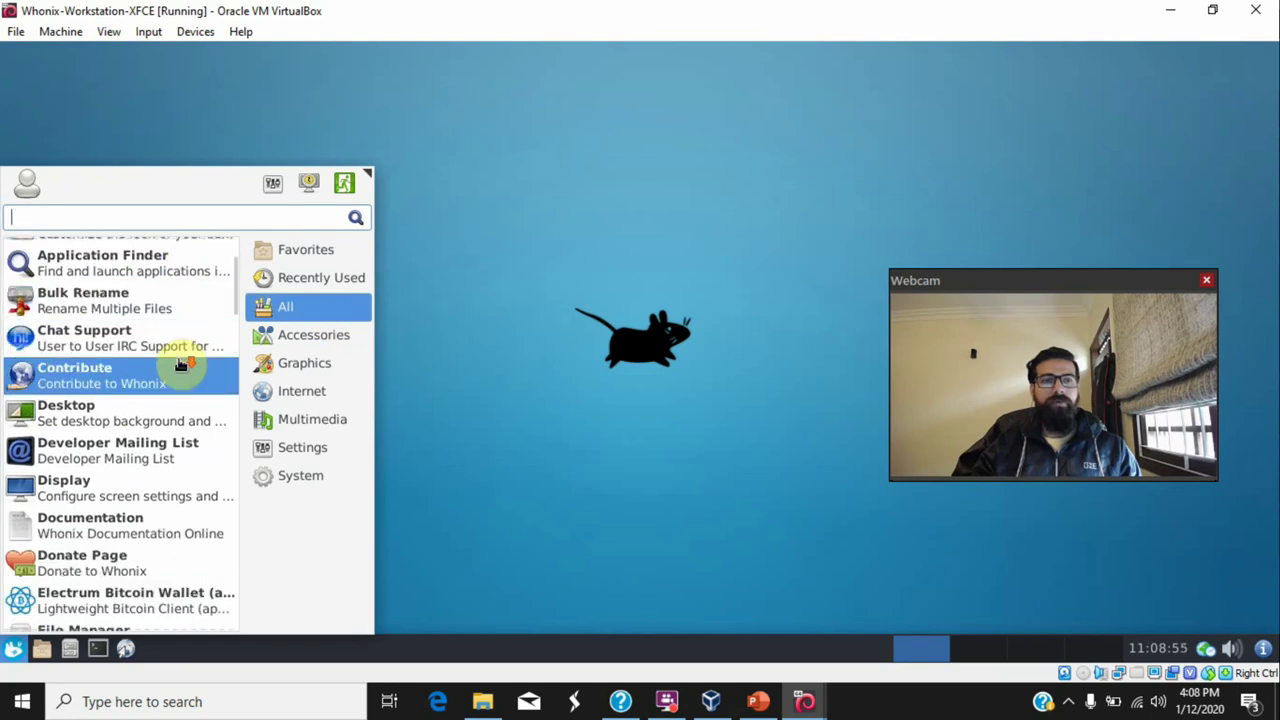
{"action": "scroll", "coordinate": [180, 366], "scroll_direction": "down", "scroll_amount": 4}
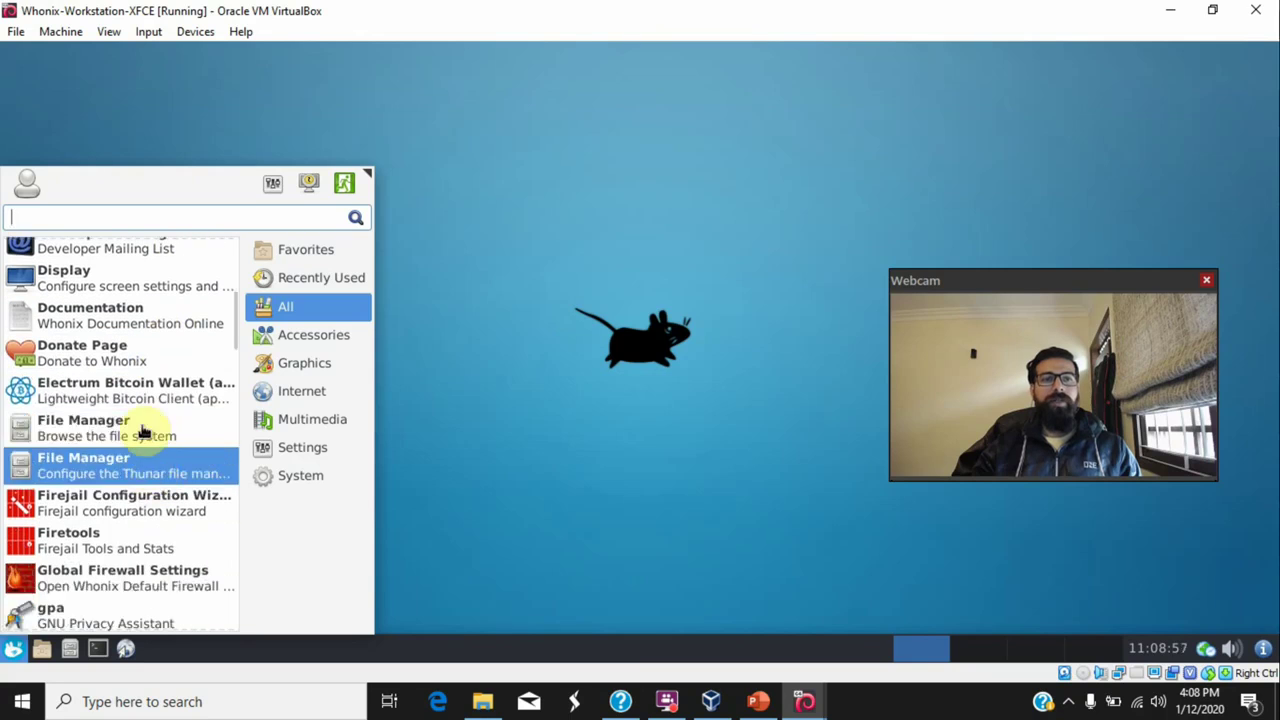
{"action": "scroll", "coordinate": [152, 385], "scroll_direction": "down", "scroll_amount": 3}
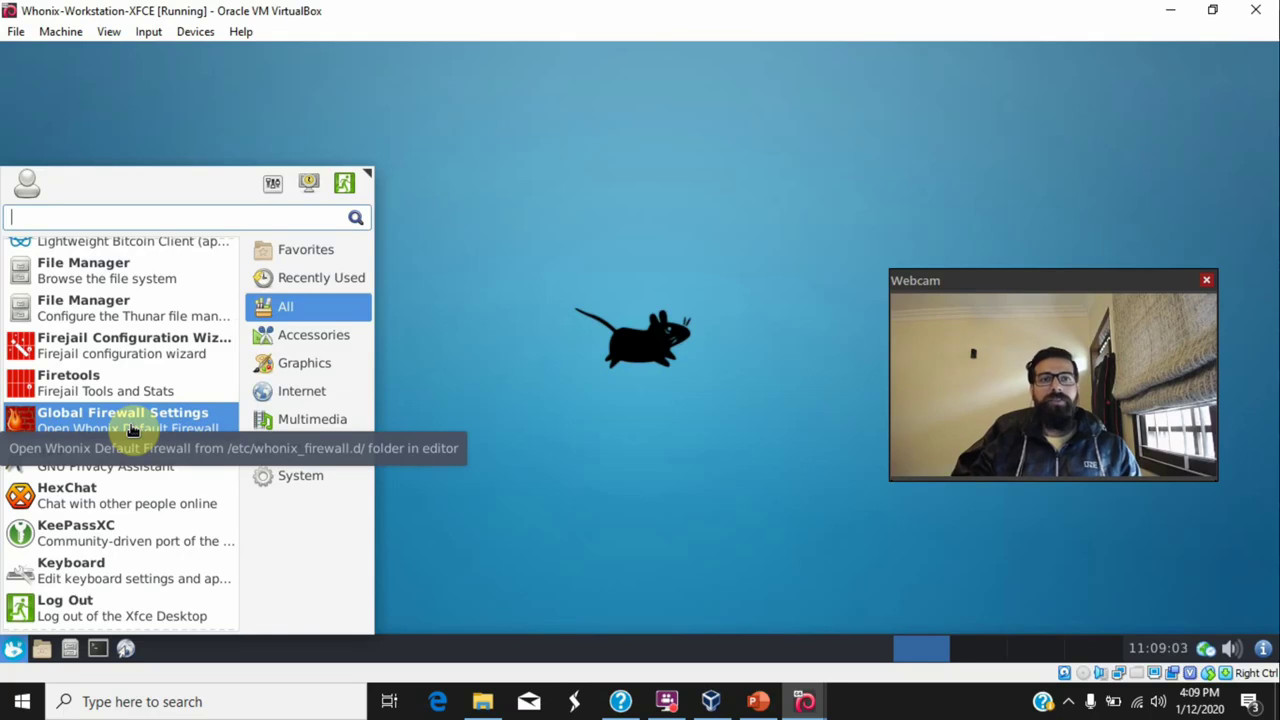
{"action": "left_click", "coordinate": [307, 393]}
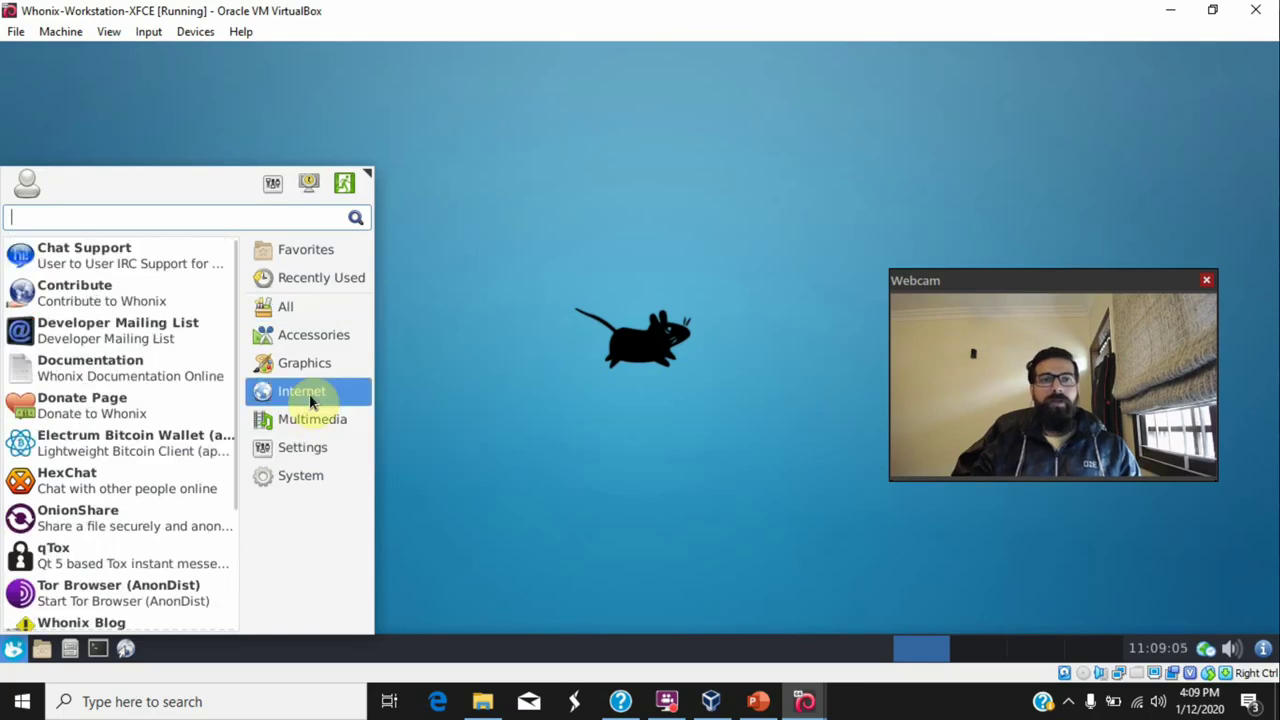
{"action": "scroll", "coordinate": [140, 400], "scroll_direction": "down", "scroll_amount": 3}
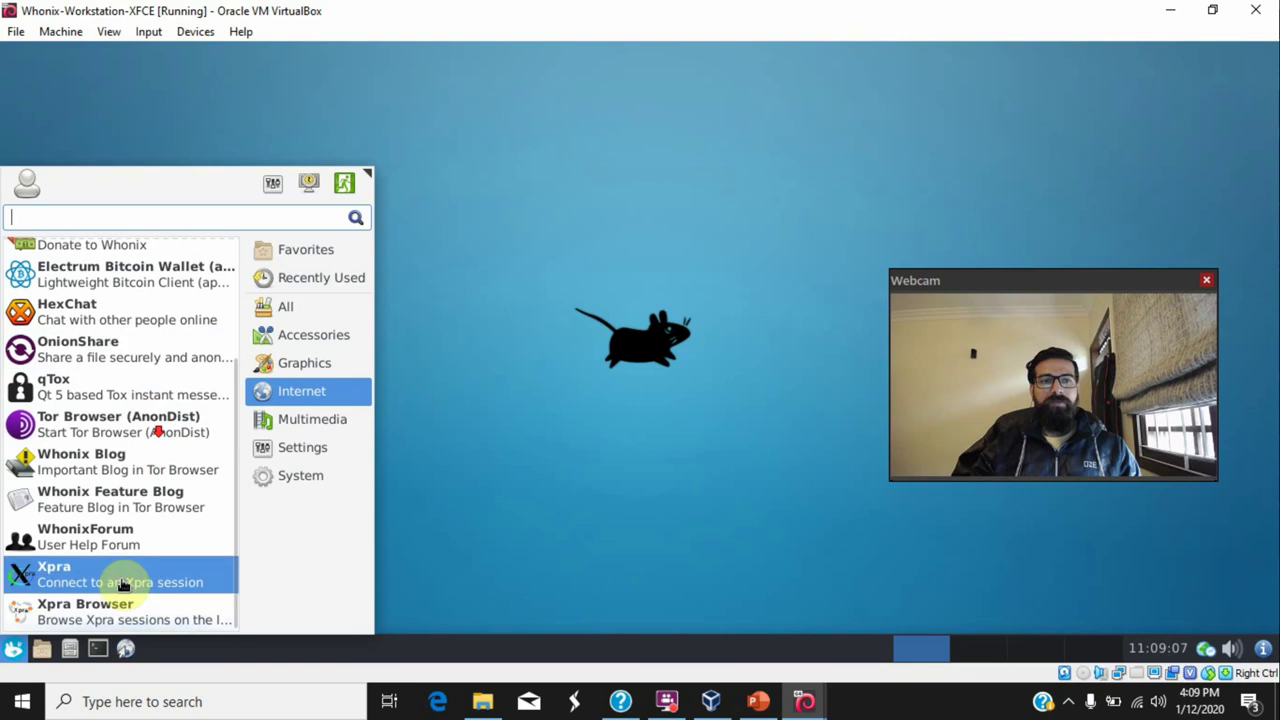
{"action": "left_click", "coordinate": [553, 338]}
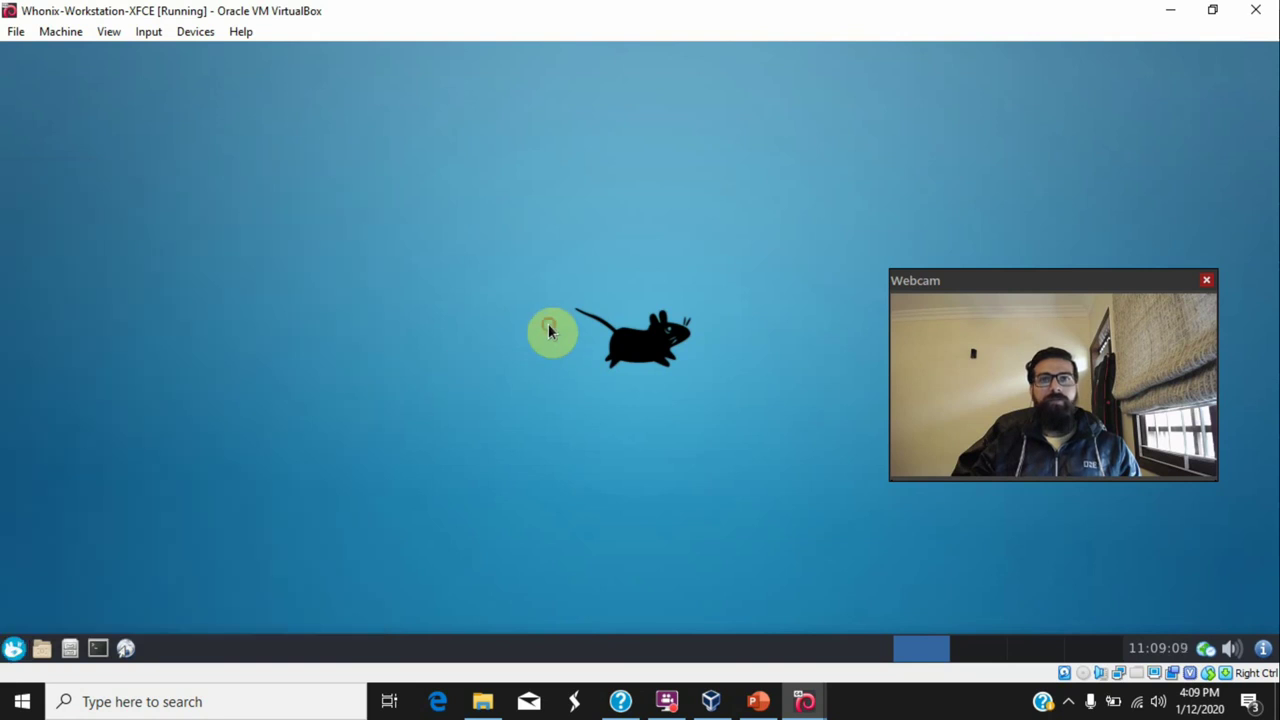